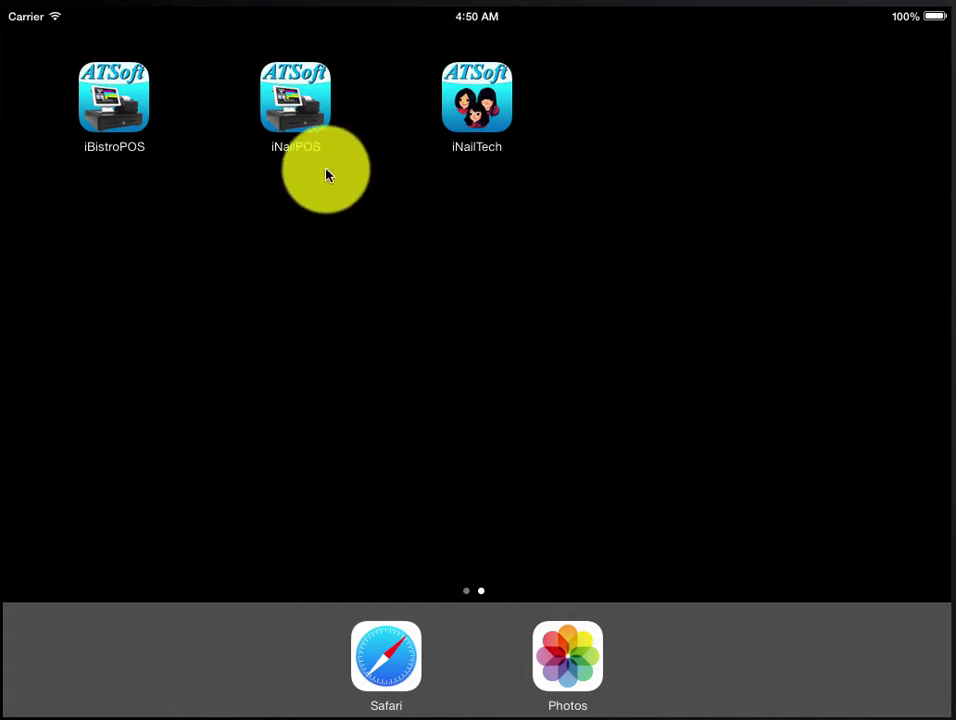
# Launch iNailPOS from the iPad home screen and reach the technician list.
pyautogui.click(312, 132)
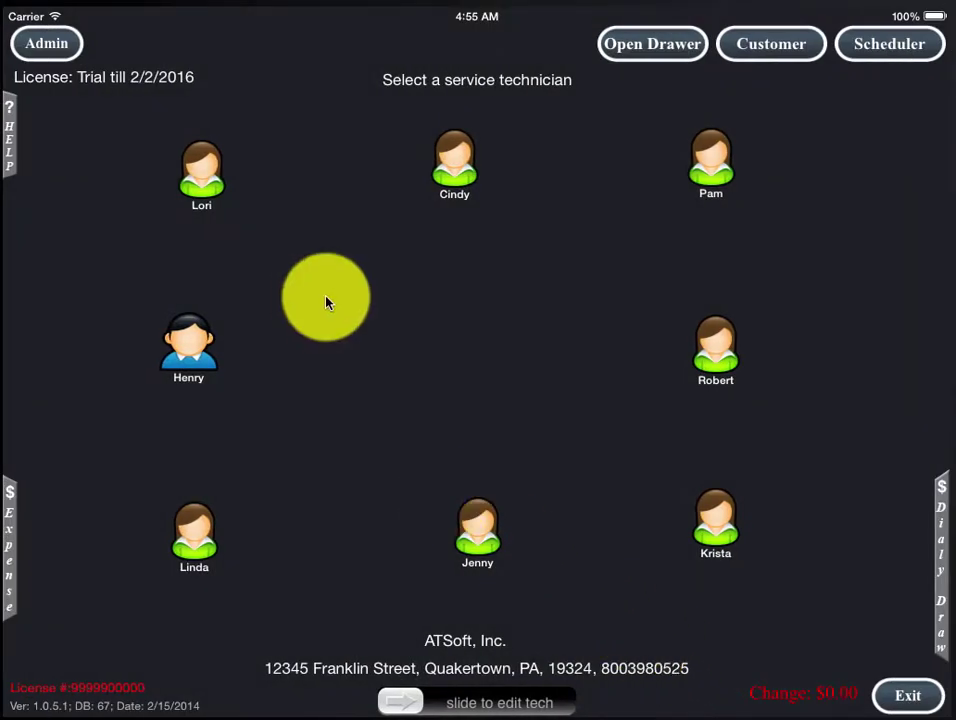
pyautogui.click(8, 157)
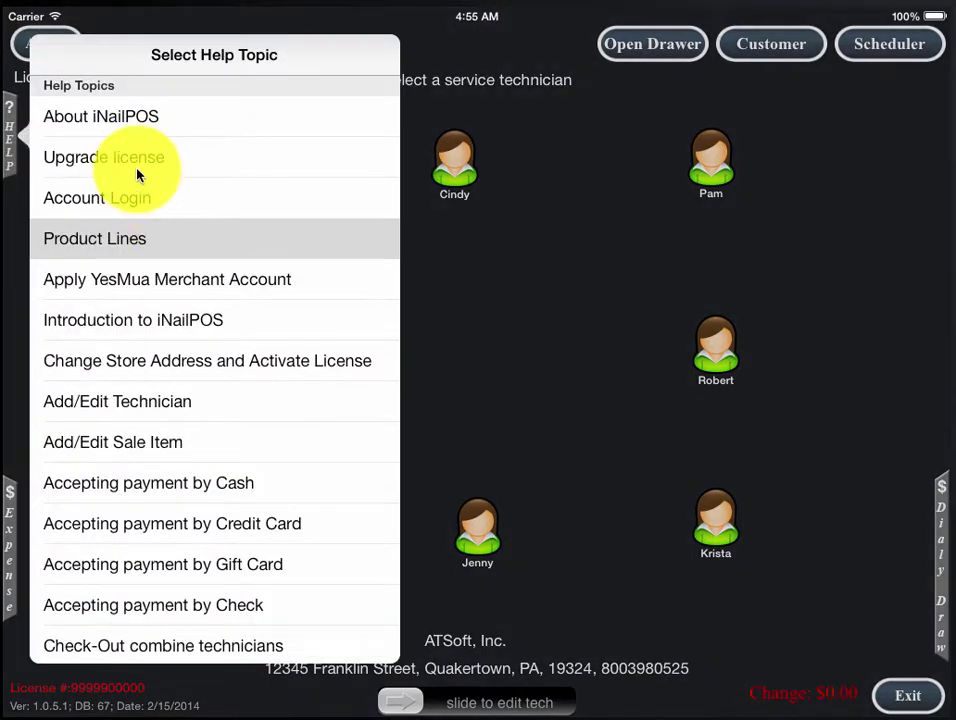
pyautogui.click(138, 168)
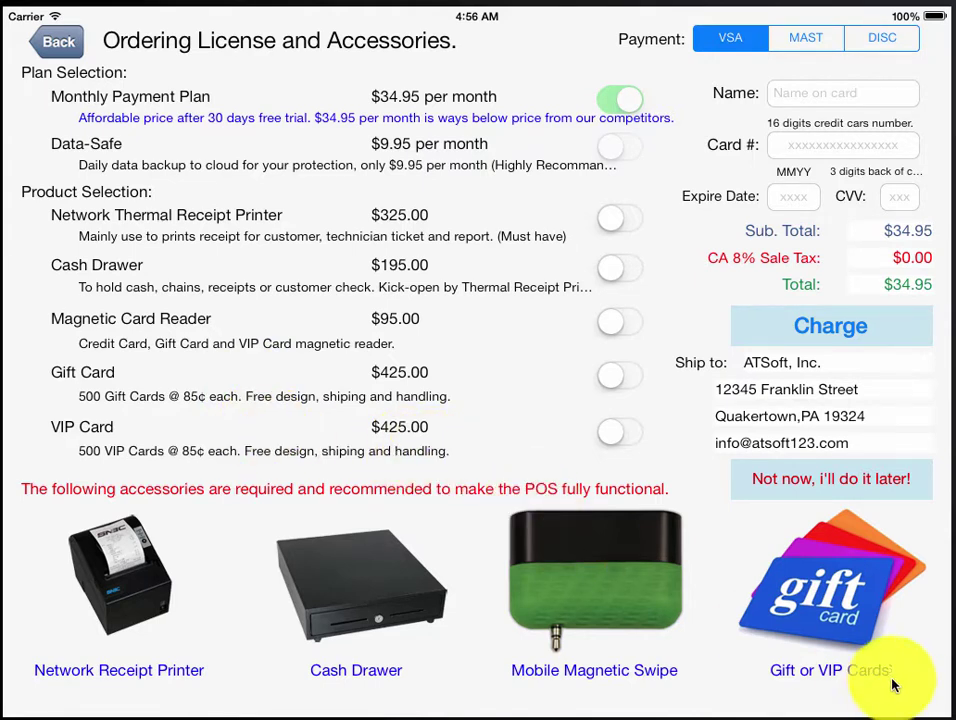
pyautogui.click(790, 476)
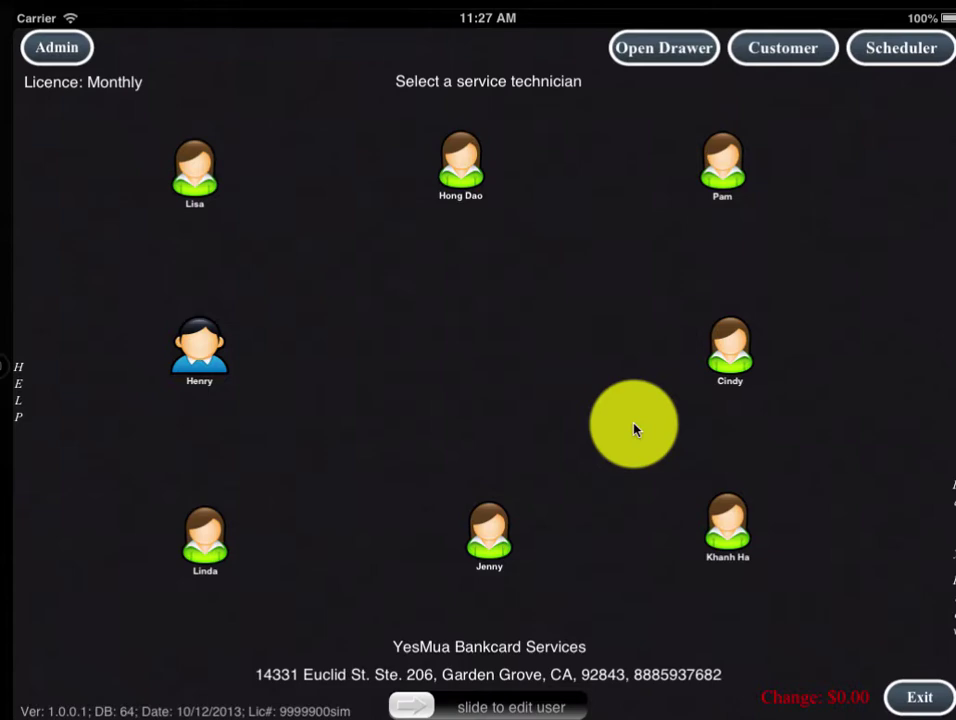
# Start Lisa's ticket, browse the Polish, Nail Products and Repair Nails categories, then return to Nail Service.
pyautogui.click(200, 177)
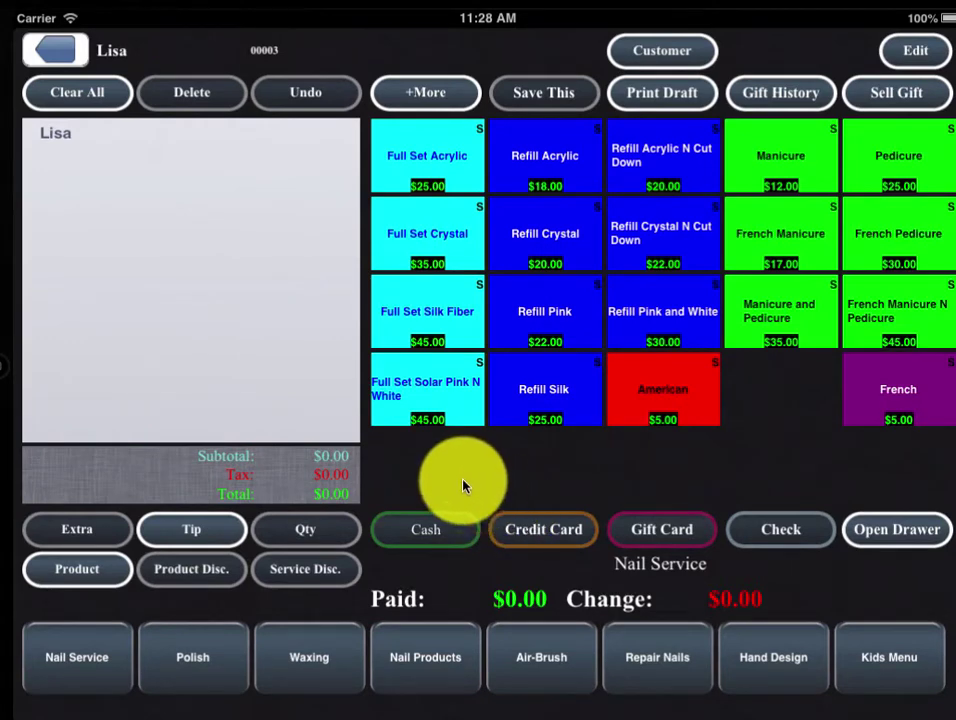
pyautogui.moveTo(800, 435); pyautogui.dragTo(384, 410)
pyautogui.moveTo(459, 401); pyautogui.dragTo(575, 612)
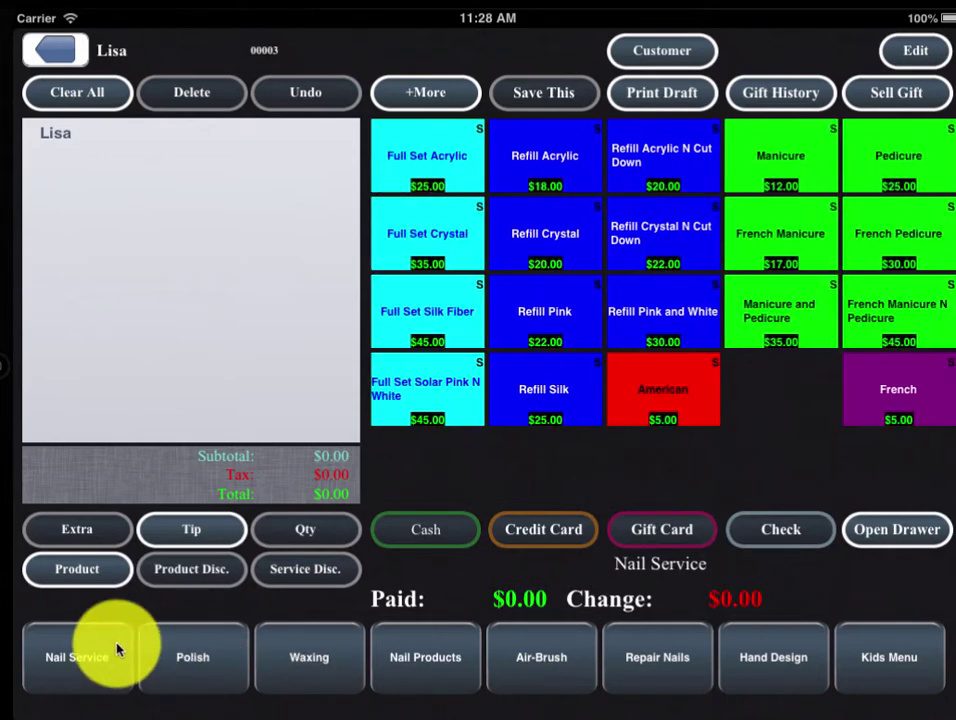
pyautogui.moveTo(117, 652); pyautogui.dragTo(390, 673)
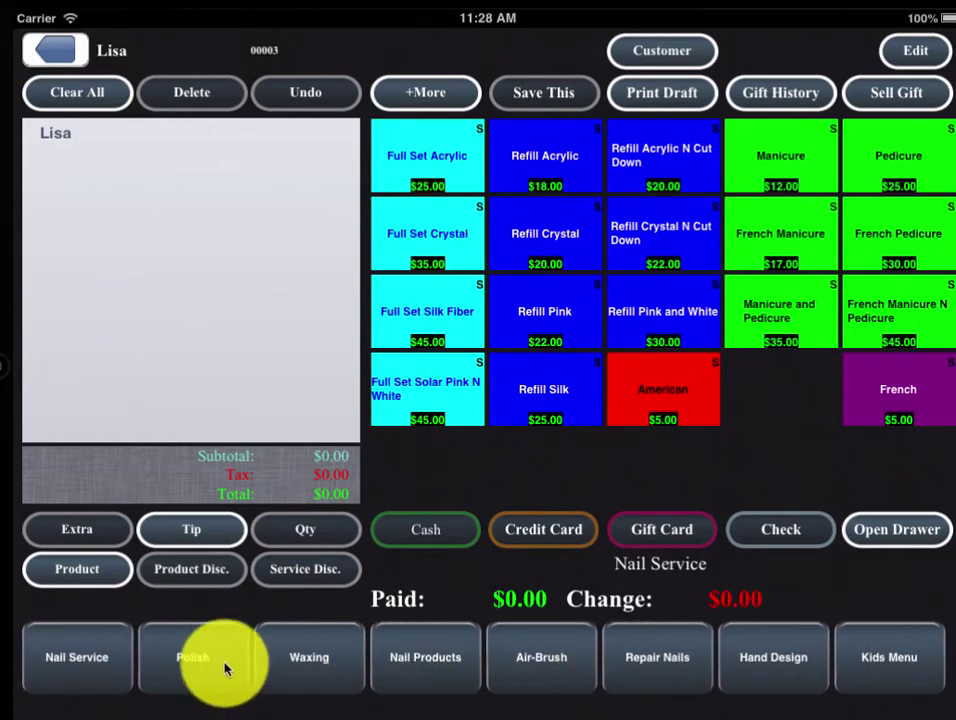
pyautogui.click(215, 668)
pyautogui.click(450, 662)
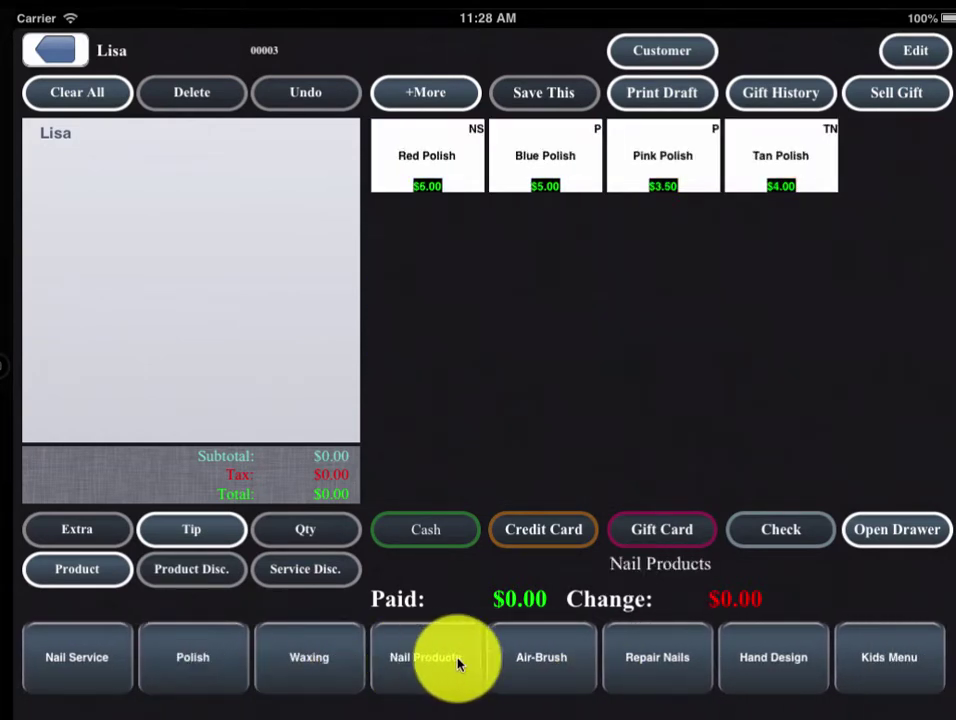
pyautogui.click(612, 660)
pyautogui.click(70, 650)
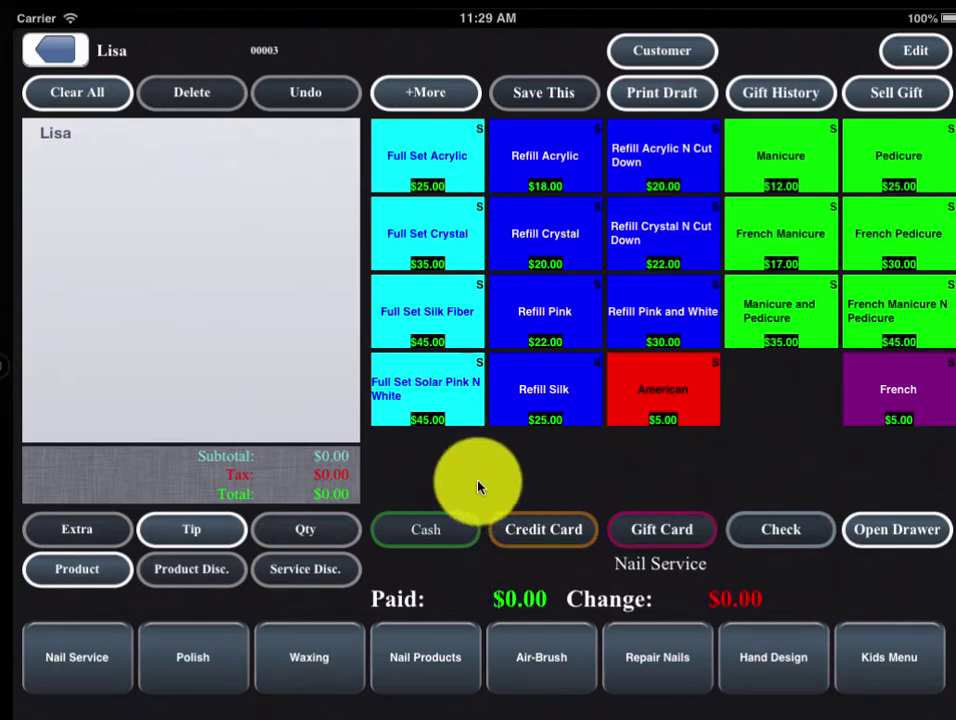
# Ring up Manicure and American for Cindy, paying $17.00 with $20 cash.
pyautogui.click(55, 50)
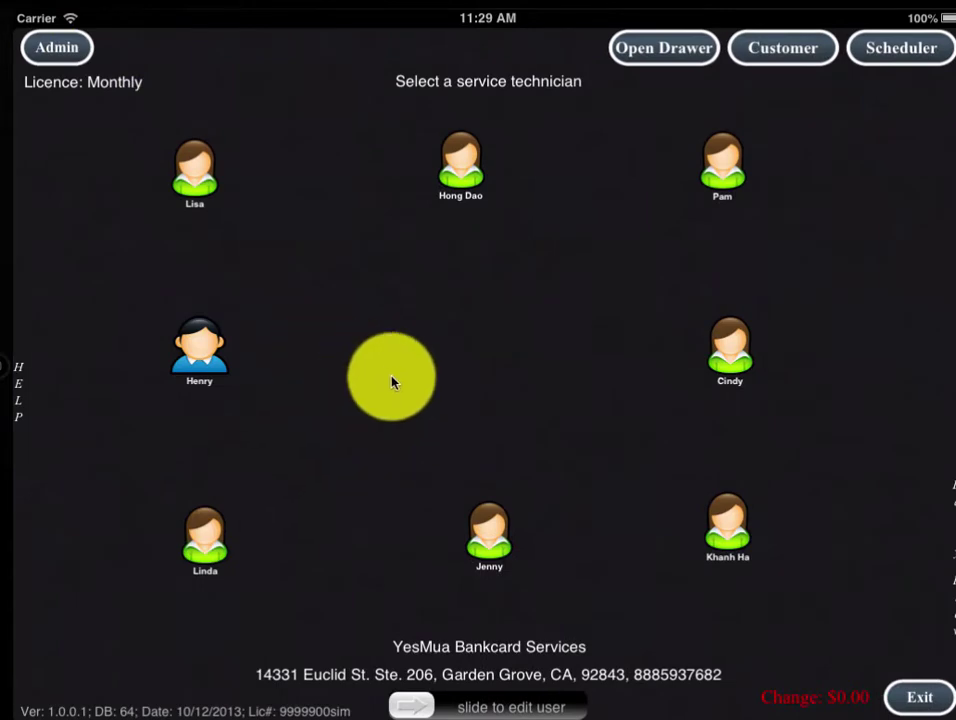
pyautogui.click(725, 355)
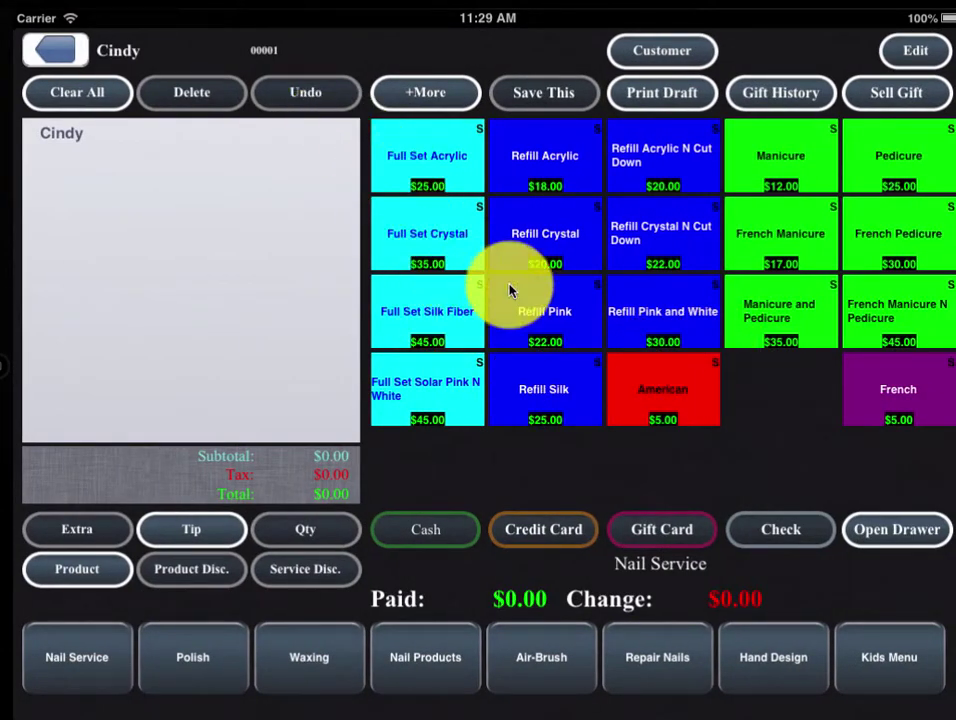
pyautogui.click(818, 173)
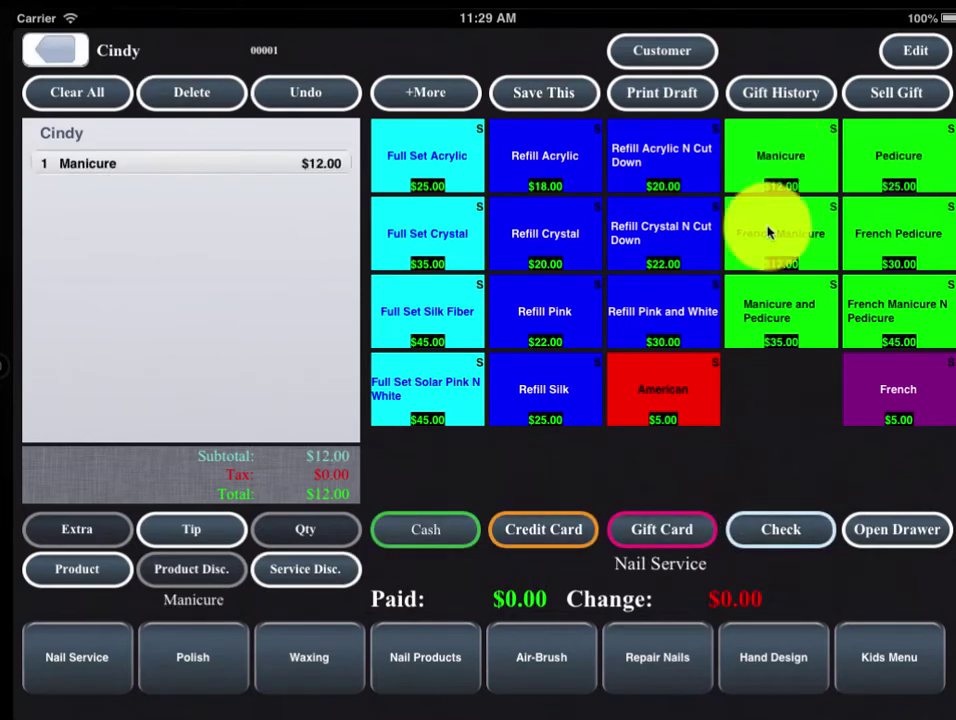
pyautogui.click(648, 416)
pyautogui.click(430, 530)
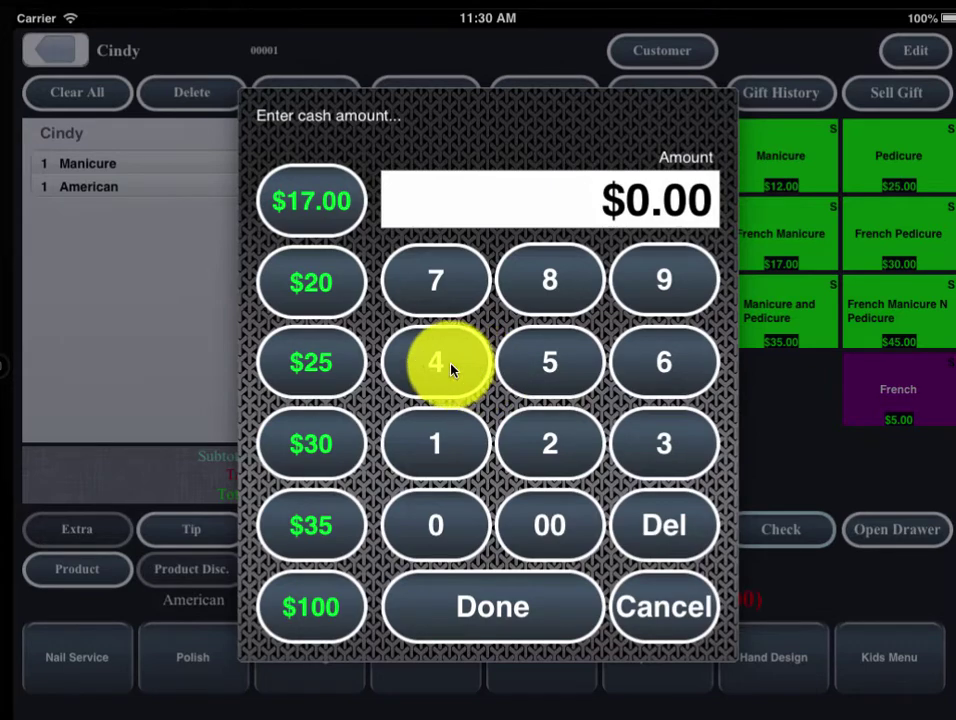
pyautogui.click(331, 284)
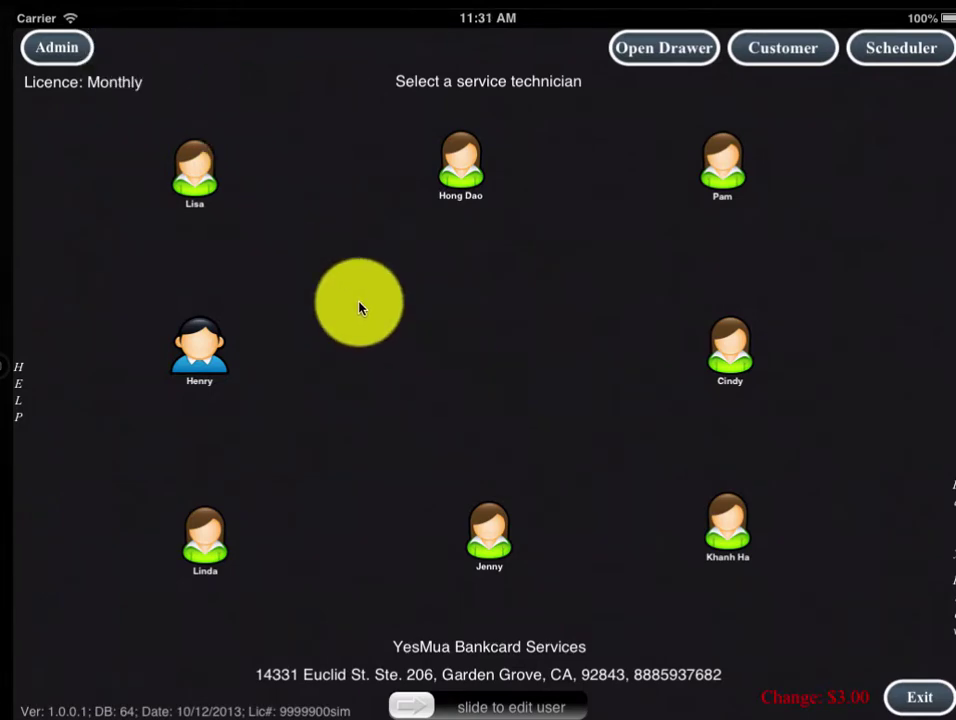
# Unlock Admin with the 4-digit code and open Cindy's ticket 1.
pyautogui.click(66, 52)
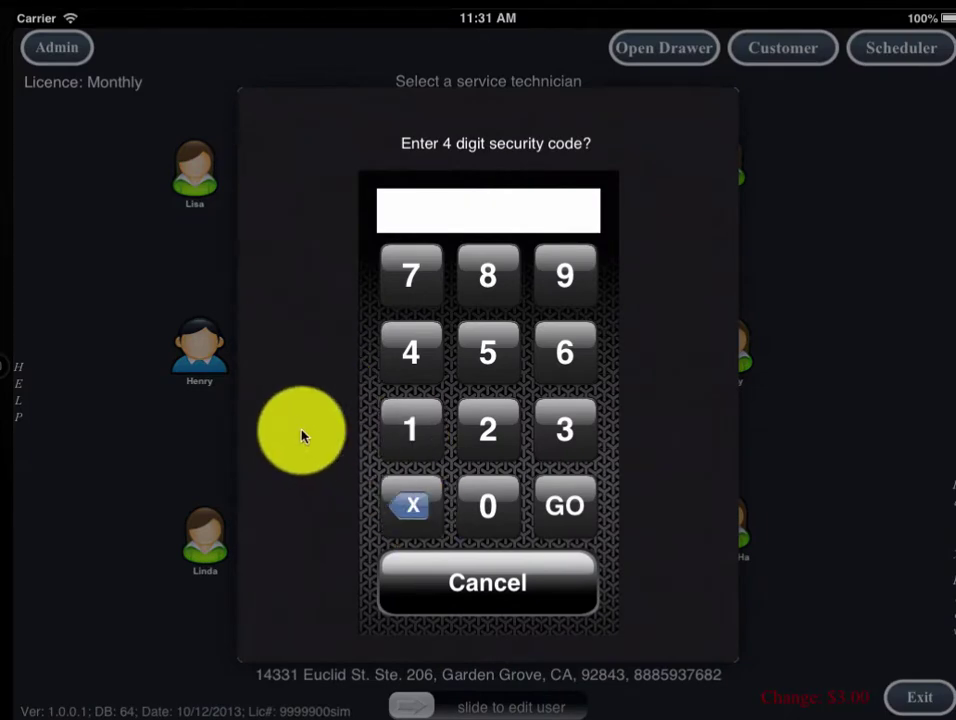
pyautogui.click(425, 428)
pyautogui.click(490, 430)
pyautogui.click(560, 432)
pyautogui.click(432, 375)
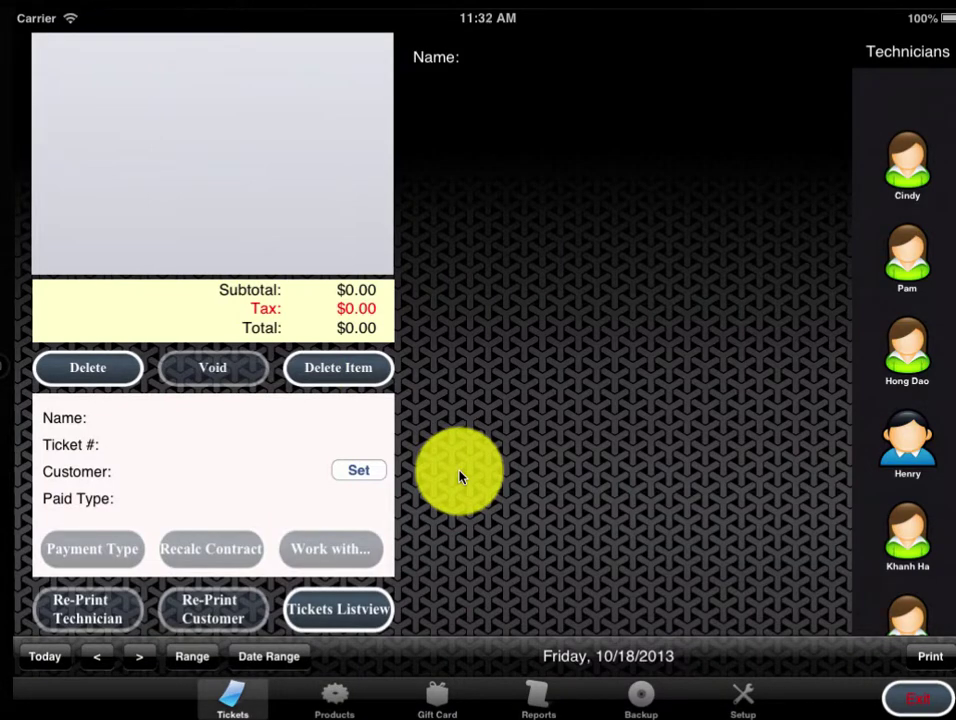
pyautogui.click(903, 180)
pyautogui.click(425, 105)
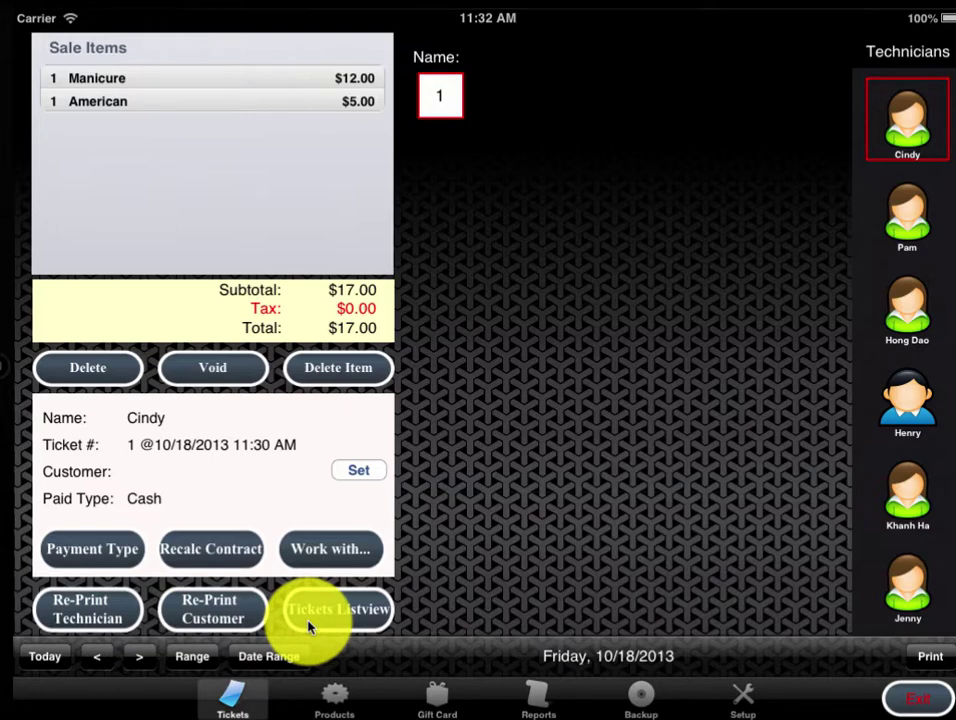
# Open Reports, step the daily report back to 10/15/2013, then return to today.
pyautogui.click(537, 708)
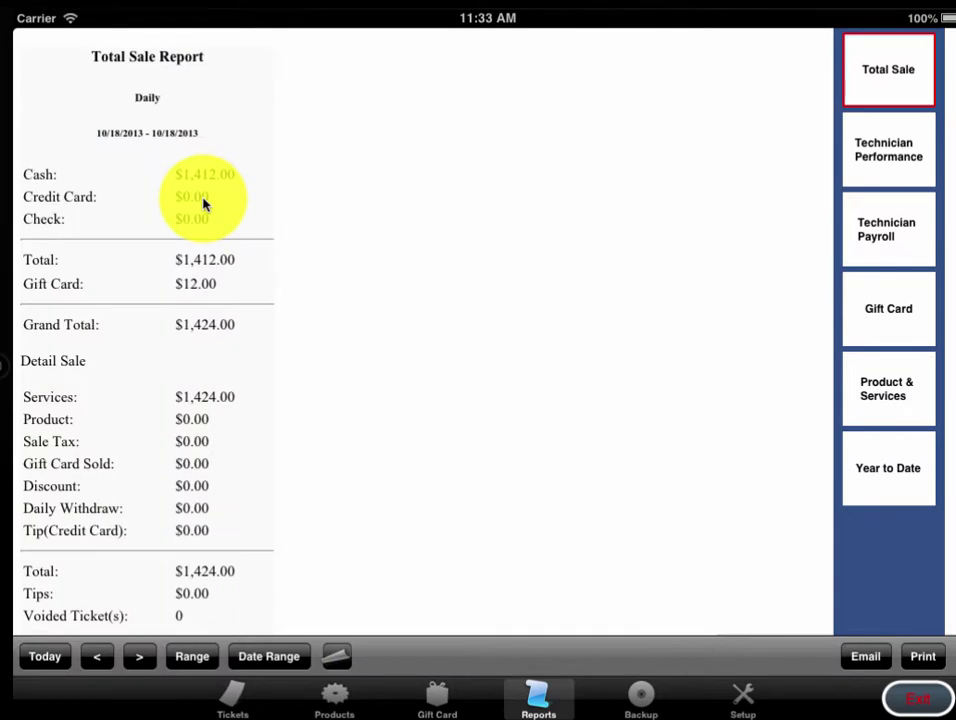
pyautogui.click(40, 660)
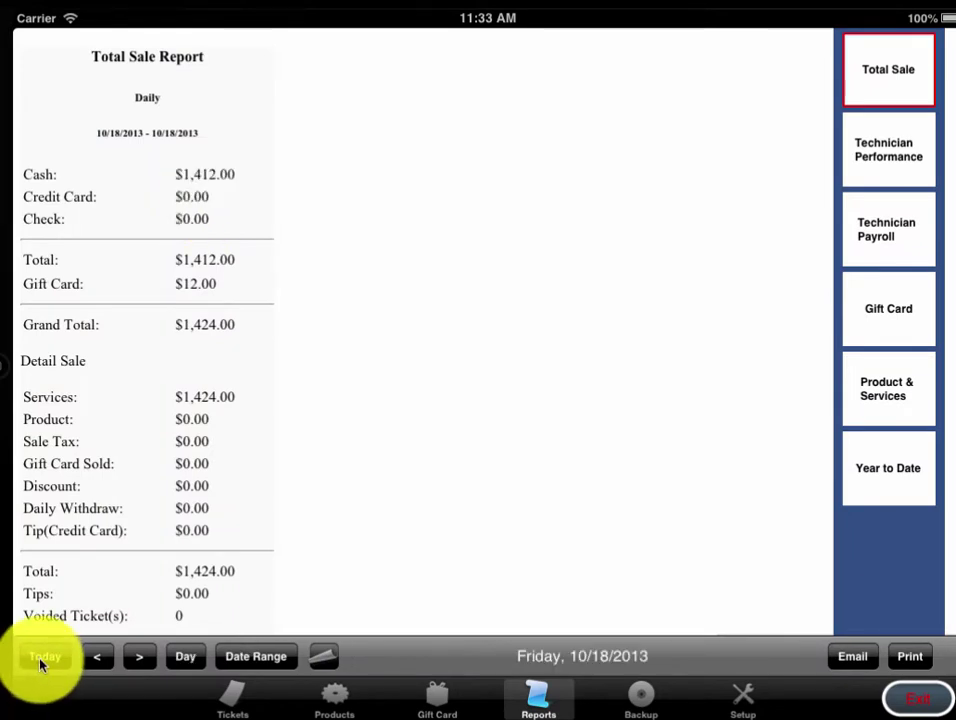
pyautogui.click(95, 656)
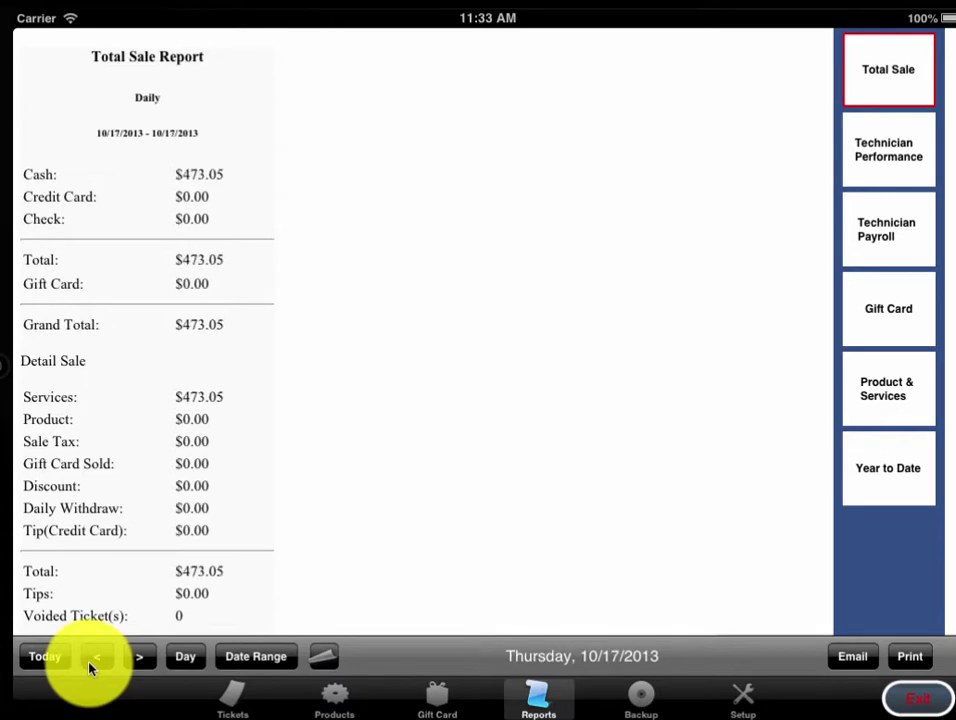
pyautogui.click(89, 662)
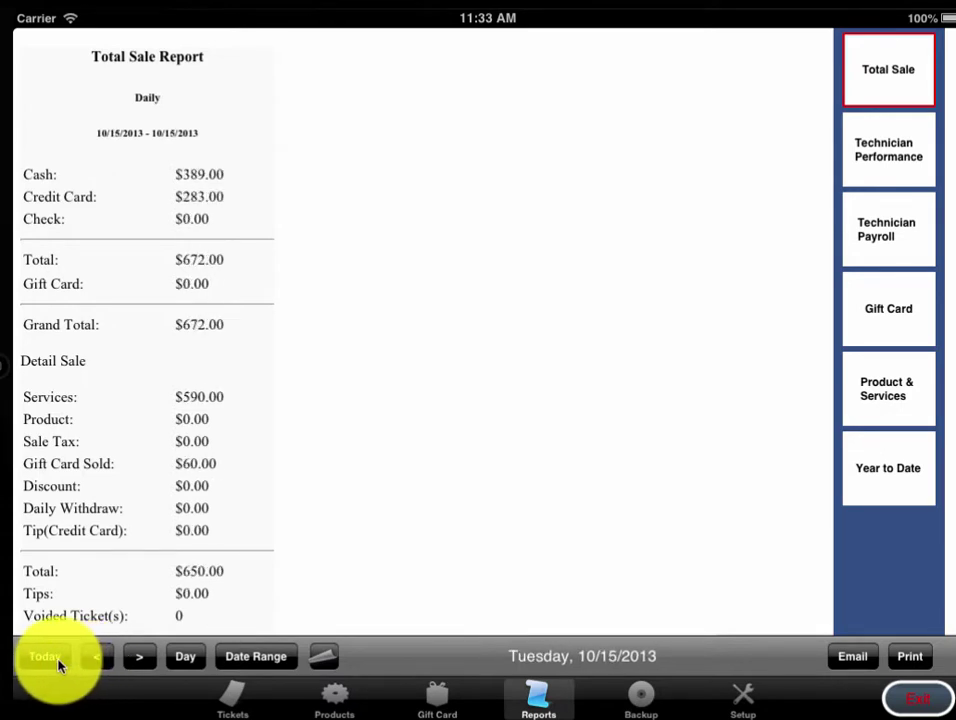
pyautogui.click(50, 660)
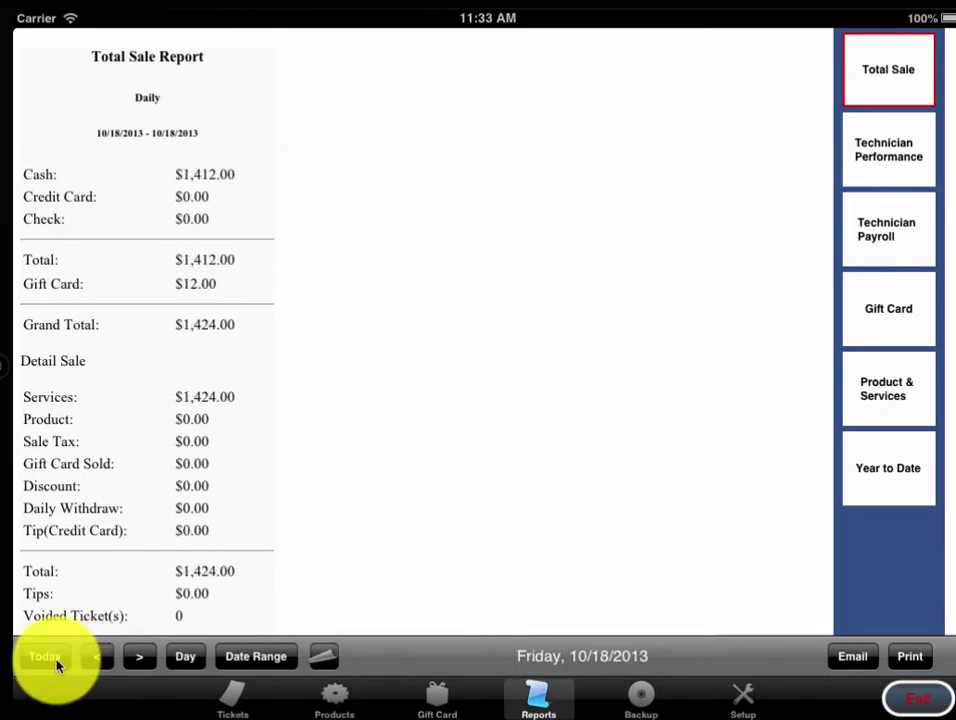
# Switch the report to weekly, browse earlier weeks, return to 10/14–10/20, and toggle layout width.
pyautogui.click(186, 660)
pyautogui.click(463, 443)
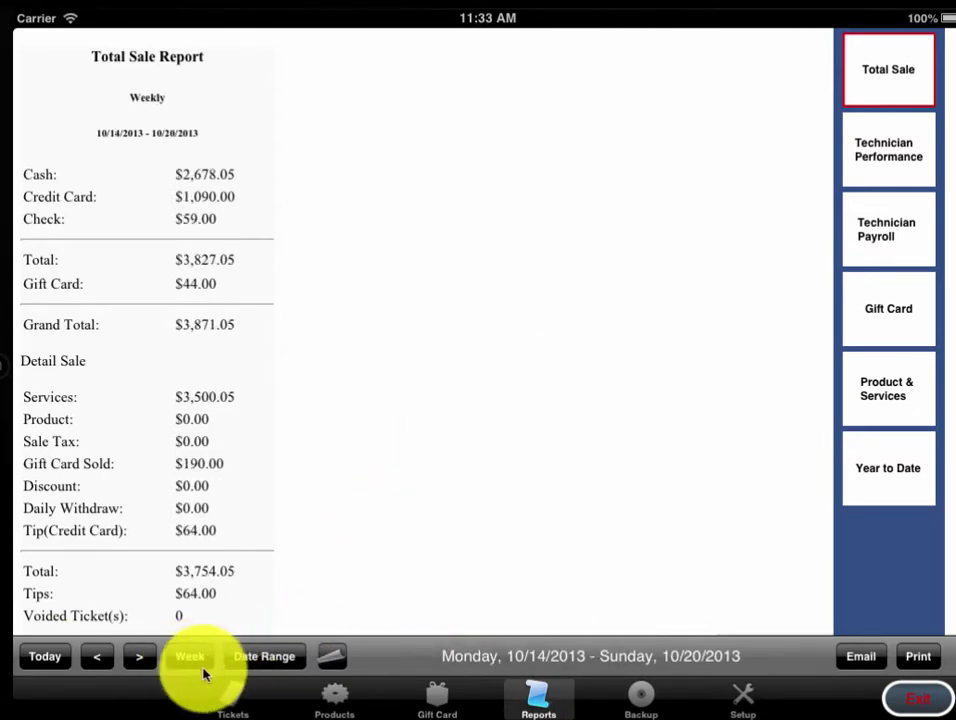
pyautogui.click(100, 667)
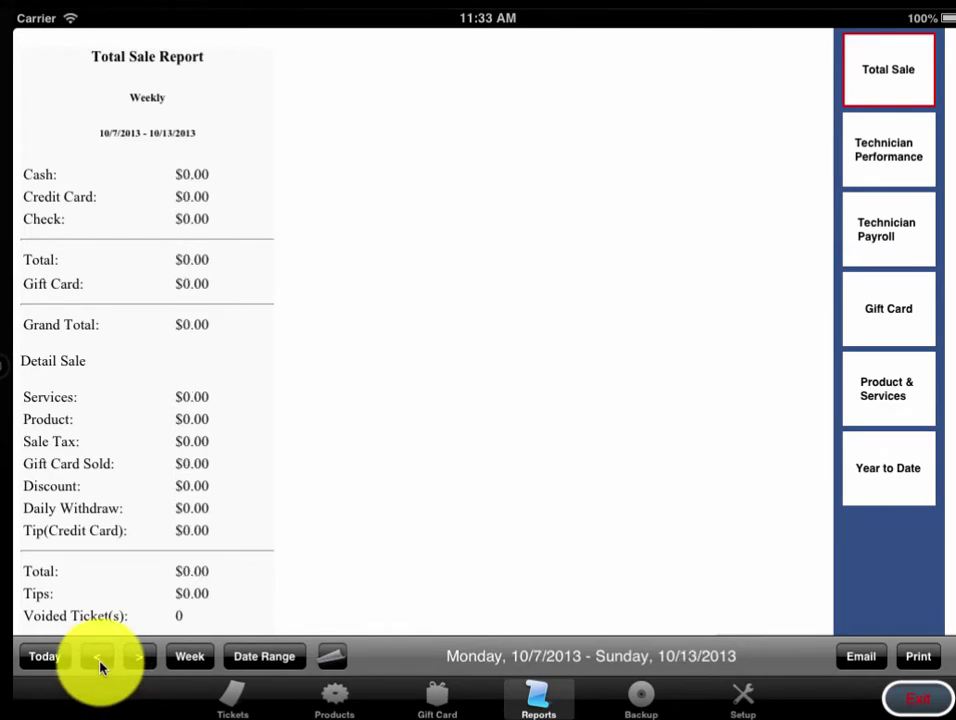
pyautogui.click(100, 667)
pyautogui.click(189, 656)
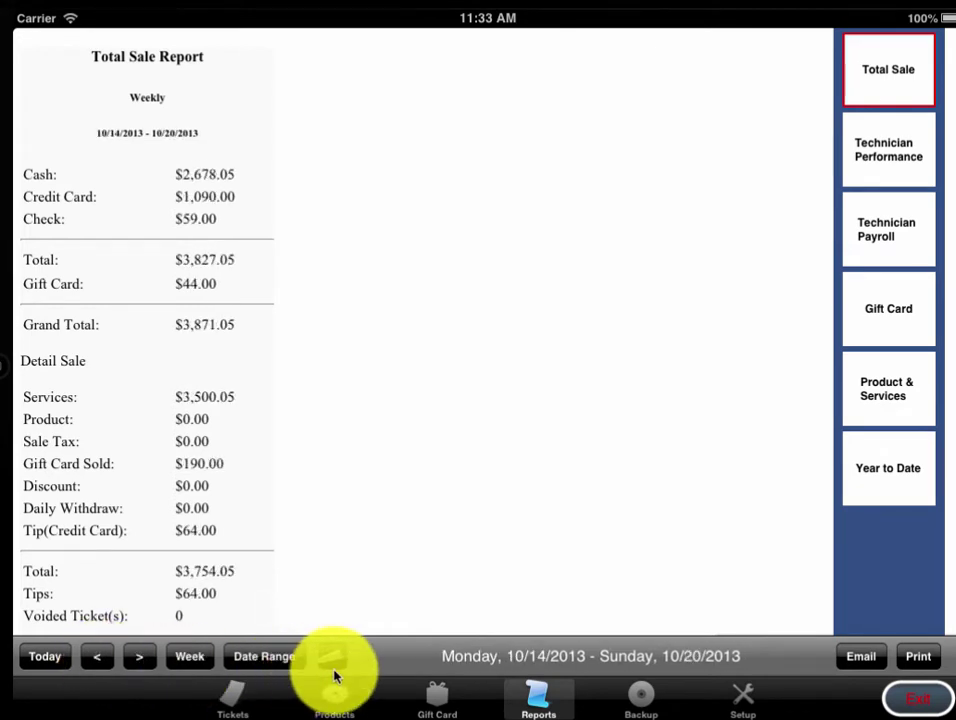
pyautogui.click(334, 662)
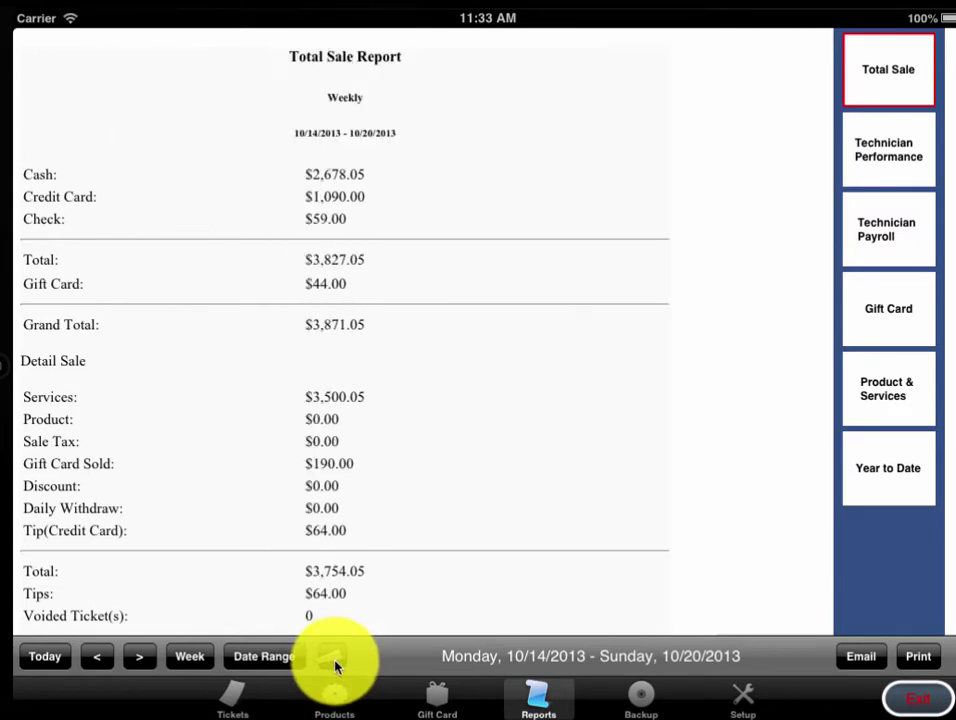
pyautogui.click(334, 665)
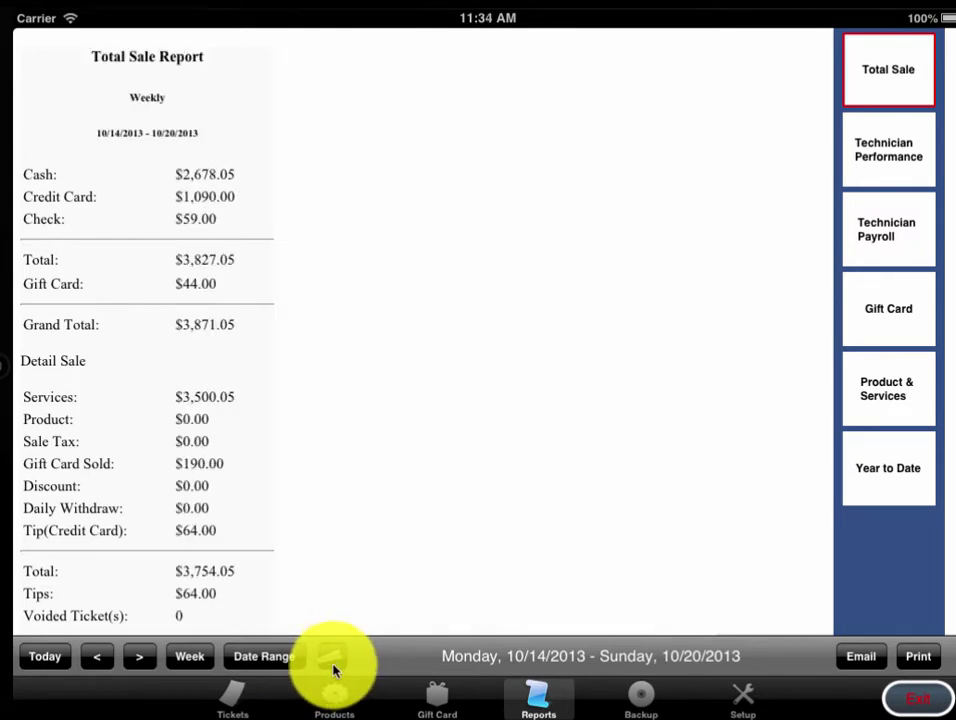
pyautogui.click(334, 669)
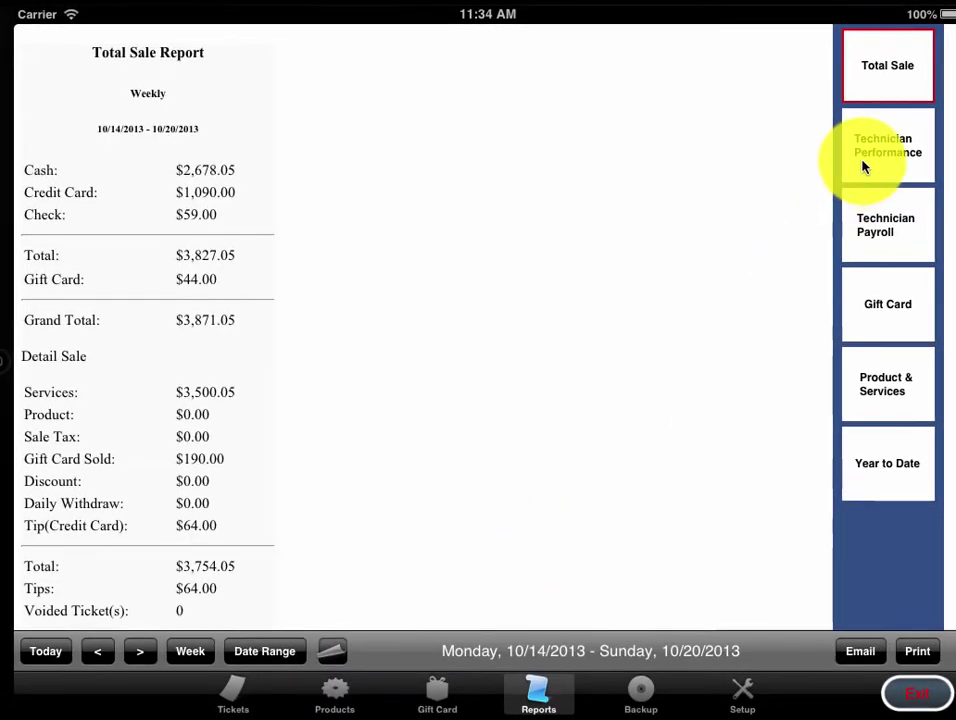
# Show the Technician Performance report and toggle it from full width to compact layout.
pyautogui.click(866, 166)
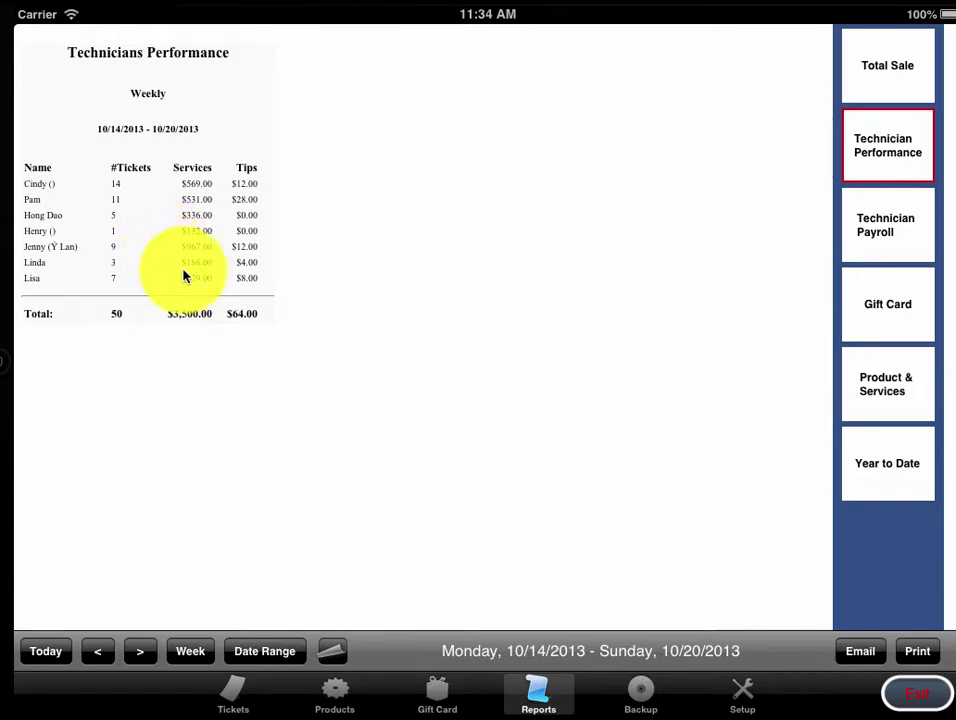
pyautogui.click(337, 655)
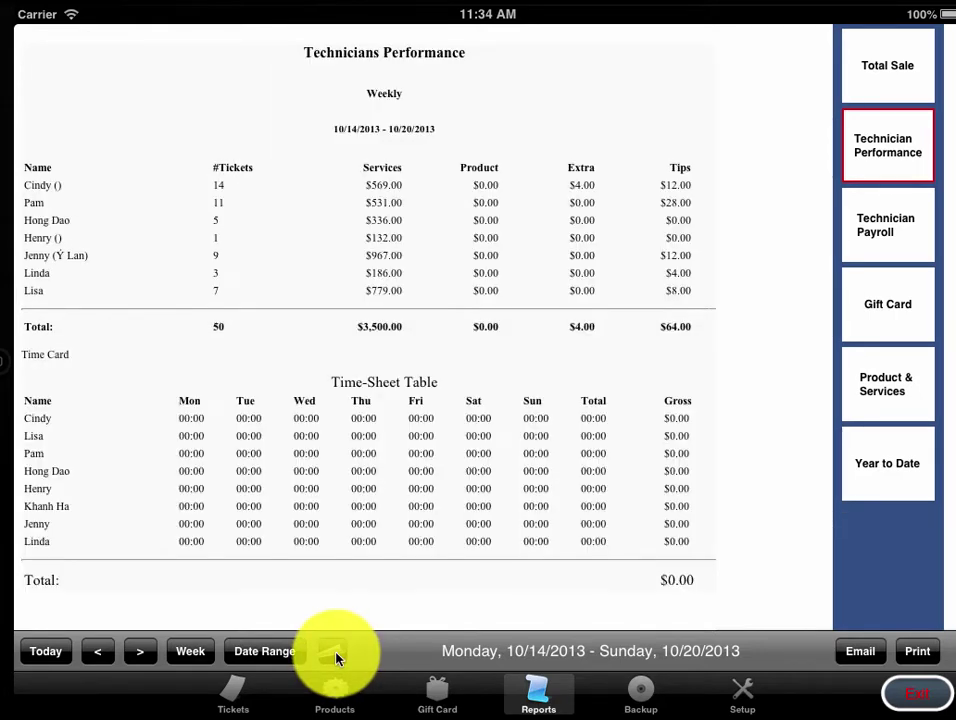
pyautogui.click(337, 655)
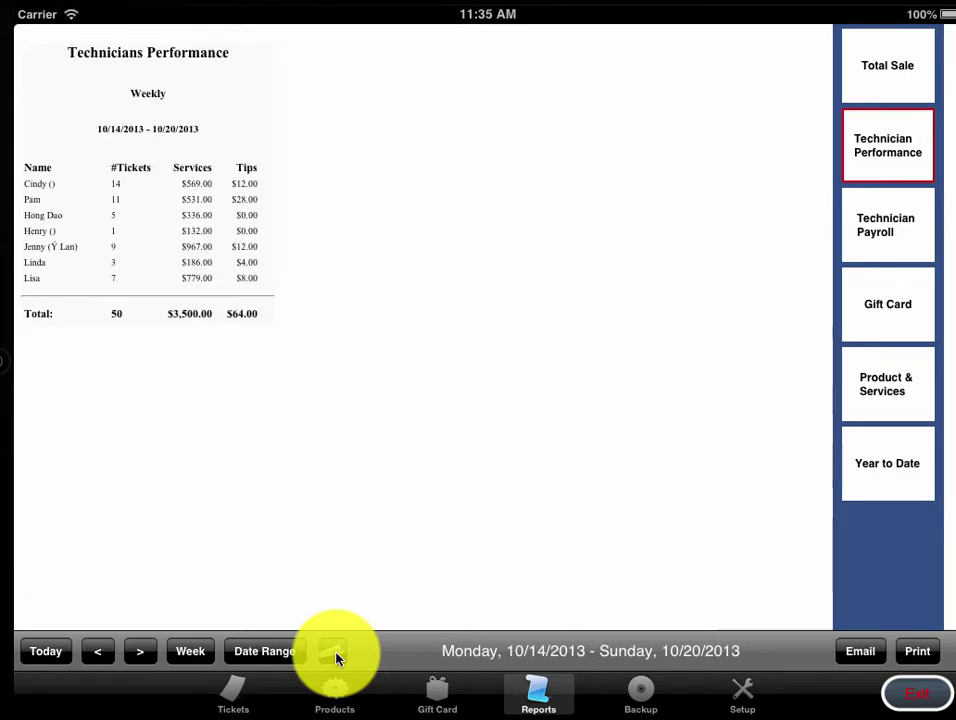
# Review Cindy's payroll report, switching between its ticket detail, by-day and compact daily views.
pyautogui.click(866, 228)
pyautogui.click(772, 90)
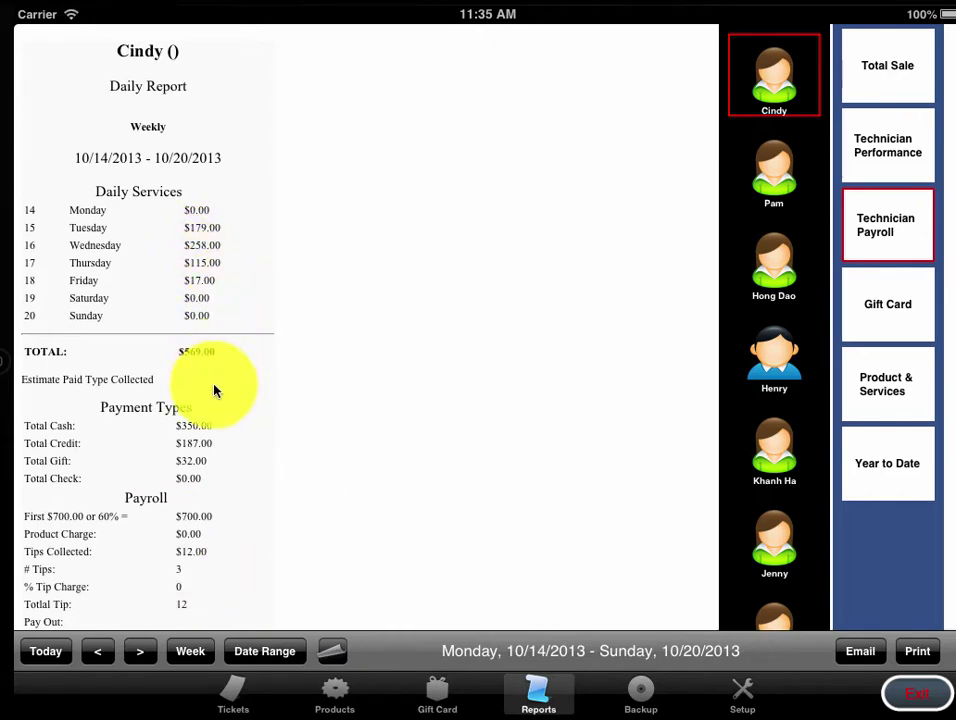
pyautogui.moveTo(228, 480)
pyautogui.mouseDown()
pyautogui.moveTo(243, 354)
pyautogui.moveTo(352, 582)
pyautogui.mouseUp()
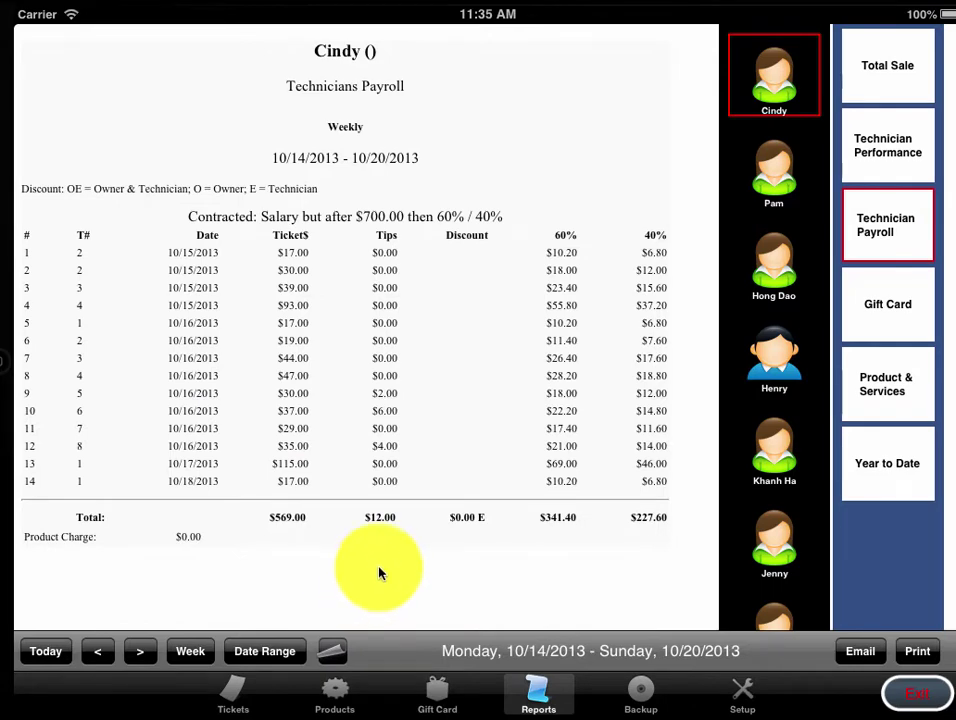
pyautogui.click(340, 662)
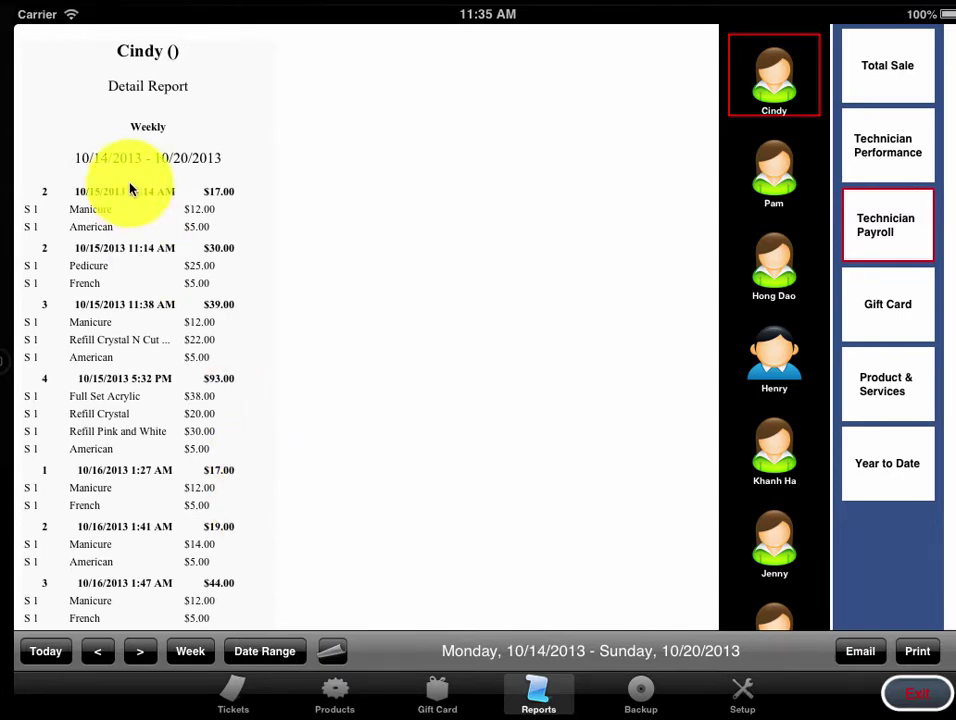
pyautogui.click(341, 661)
pyautogui.moveTo(329, 553); pyautogui.dragTo(331, 395)
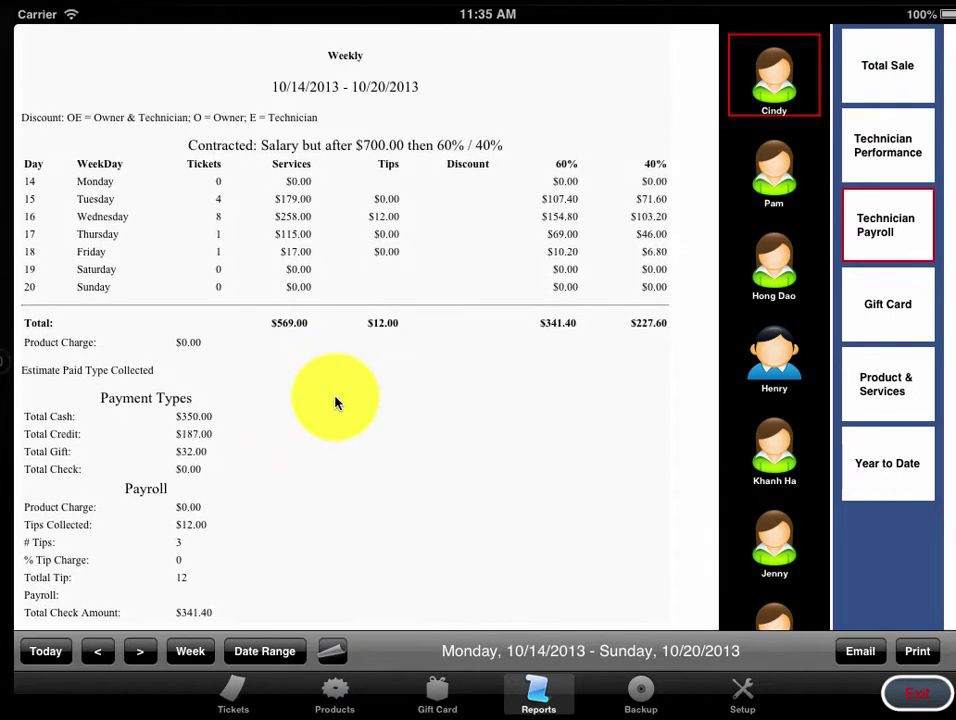
pyautogui.click(331, 651)
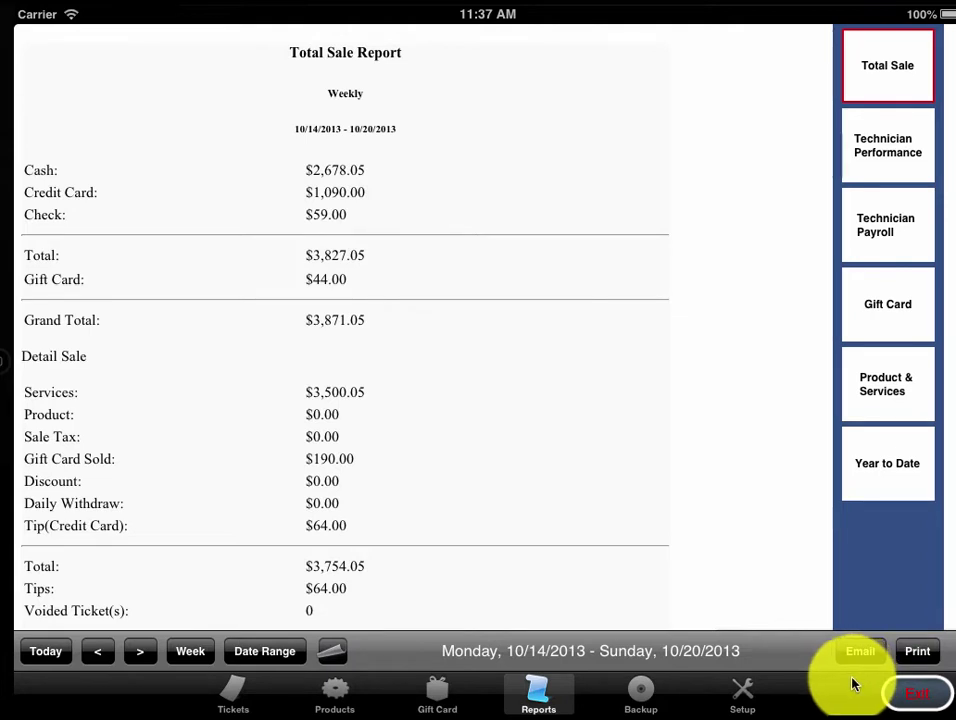
# Ring up French Manicure and Refill Silk for Pam ($42.00) and choose credit card payment.
pyautogui.click(905, 695)
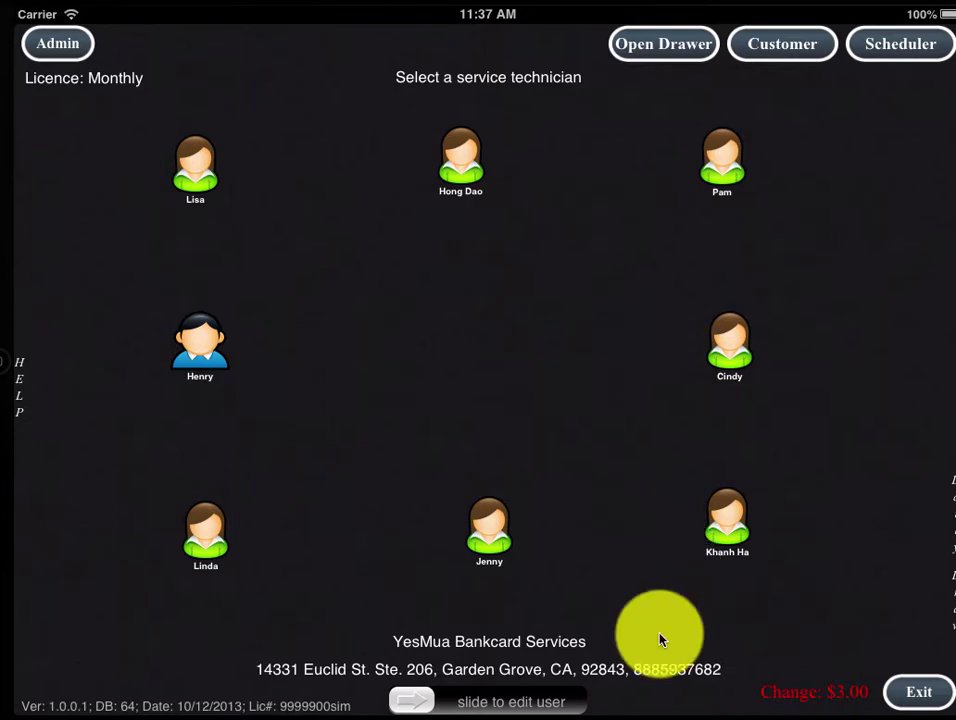
pyautogui.click(715, 157)
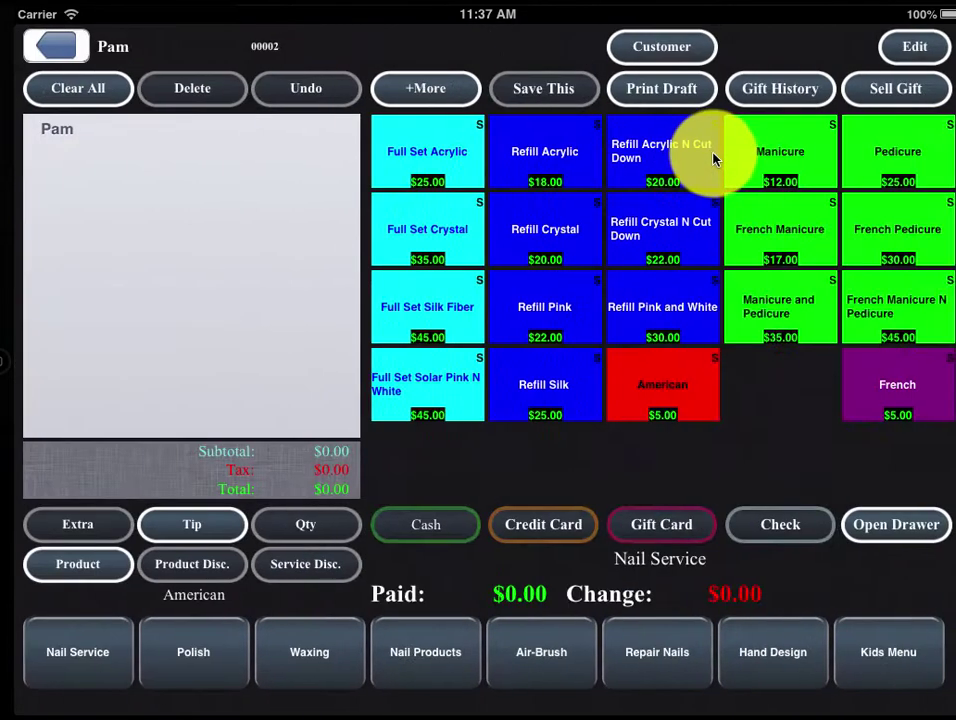
pyautogui.click(807, 218)
pyautogui.click(573, 375)
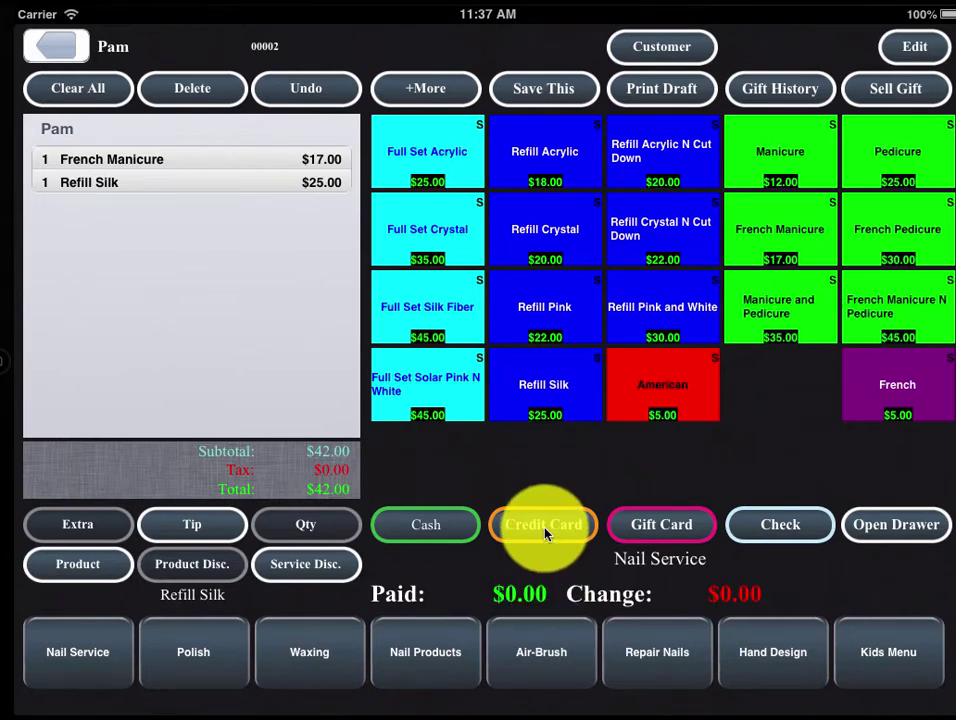
pyautogui.click(545, 527)
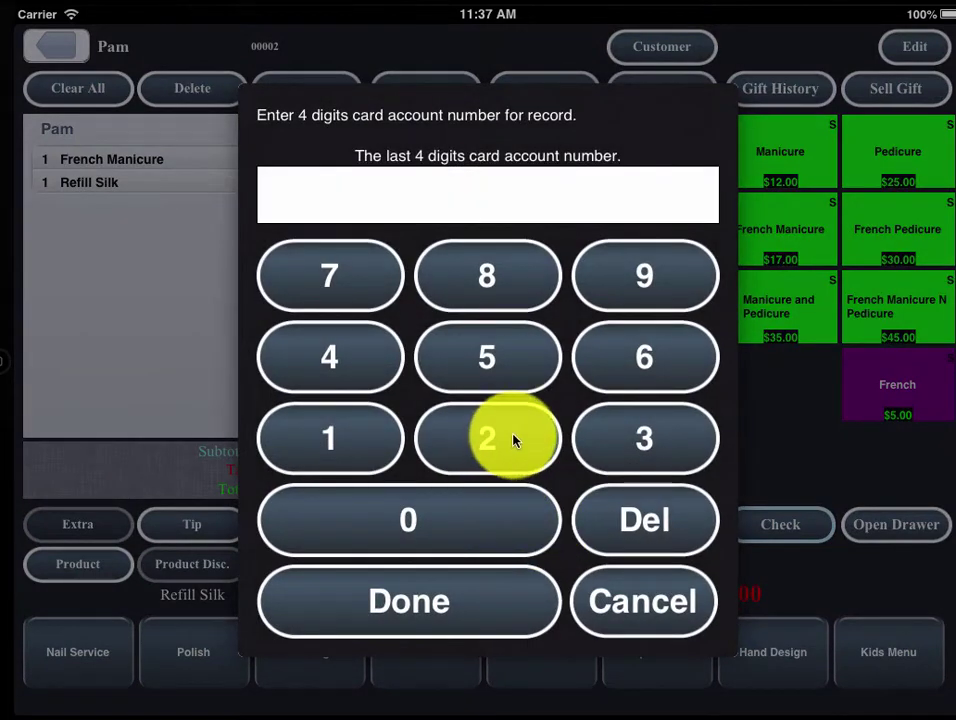
# Enter card ending 5478 and complete Pam's $42.00 sale.
pyautogui.click(491, 366)
pyautogui.click(335, 357)
pyautogui.click(337, 293)
pyautogui.click(445, 280)
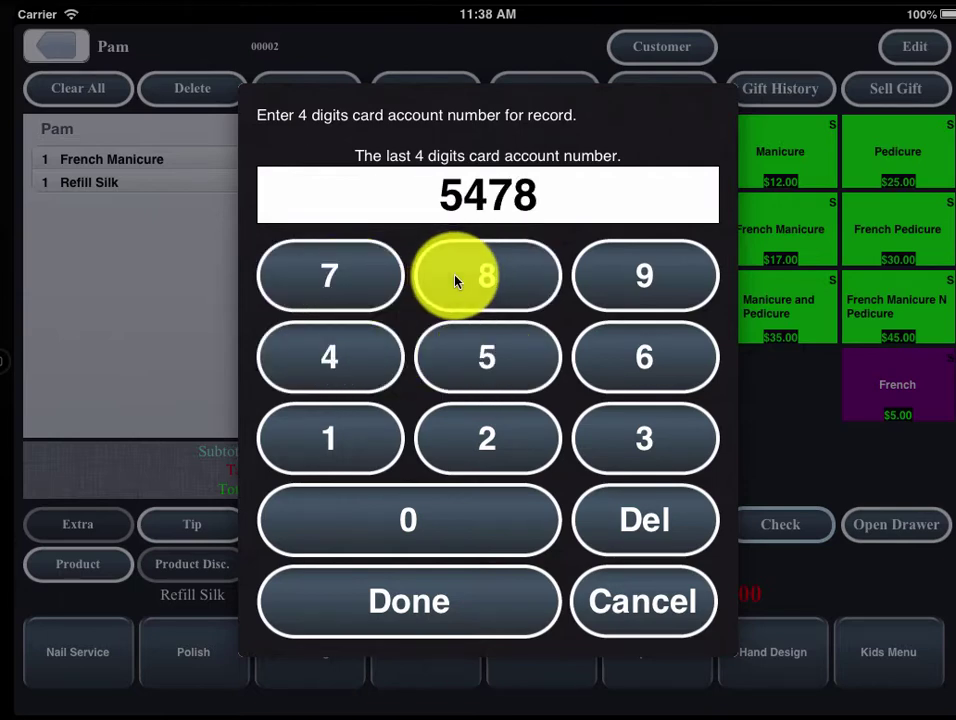
pyautogui.click(470, 614)
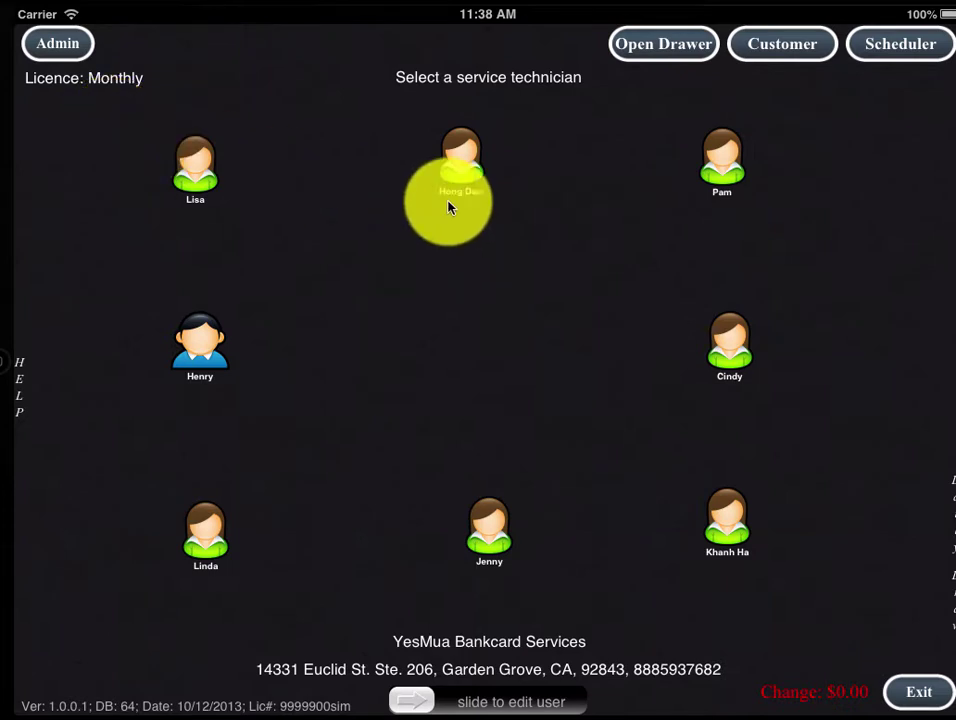
pyautogui.click(664, 55)
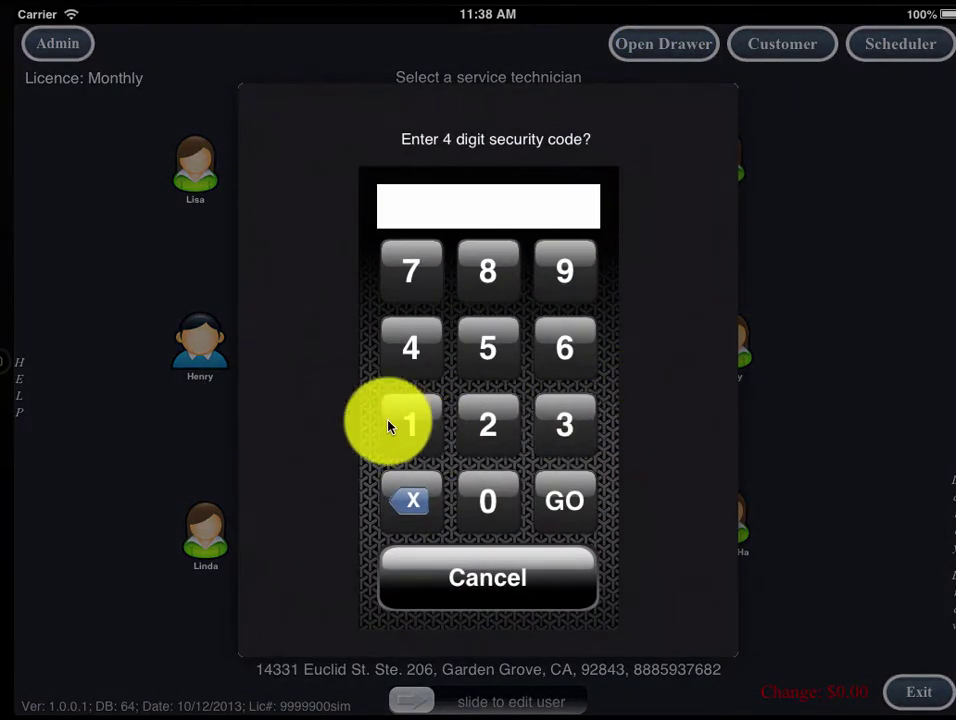
pyautogui.click(554, 605)
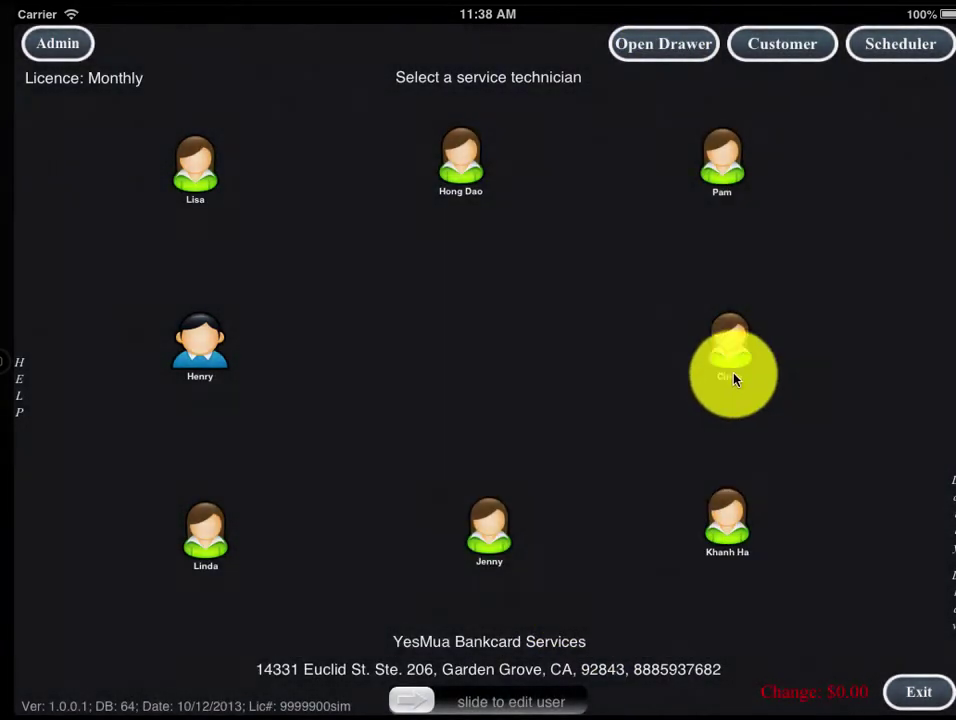
pyautogui.click(787, 50)
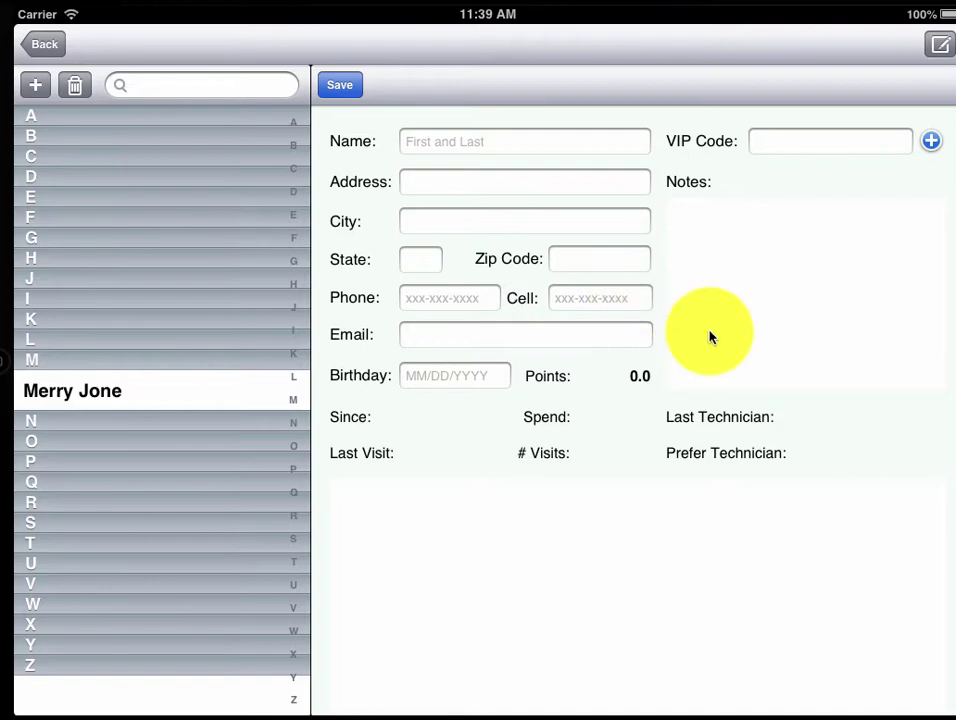
pyautogui.click(36, 44)
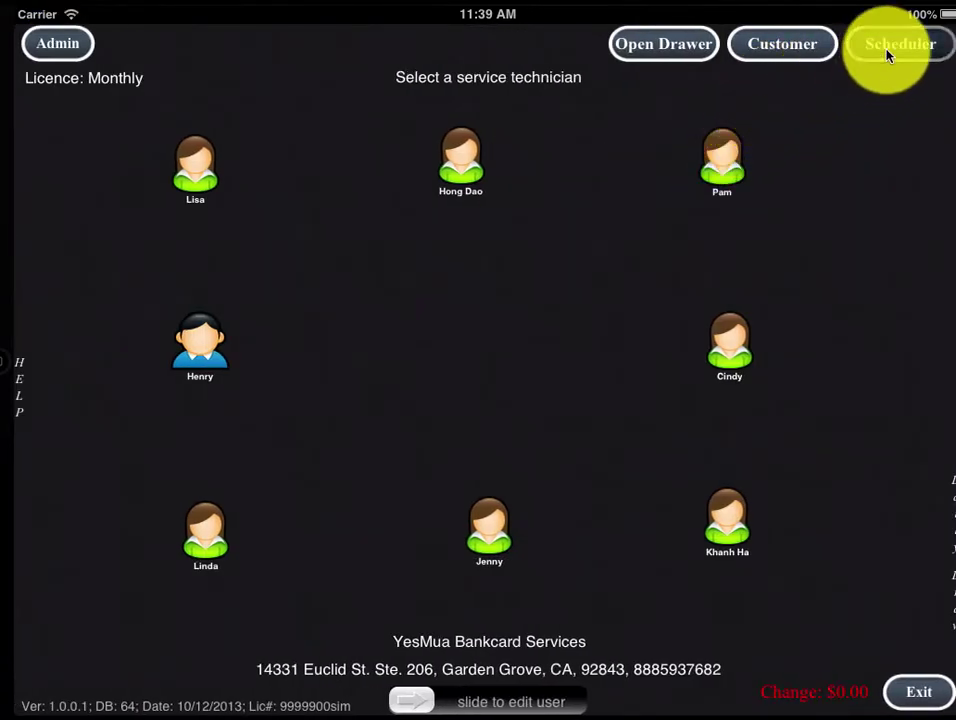
# Start a new appointment in Lisa's 10:00 AM Scheduler slot.
pyautogui.click(890, 48)
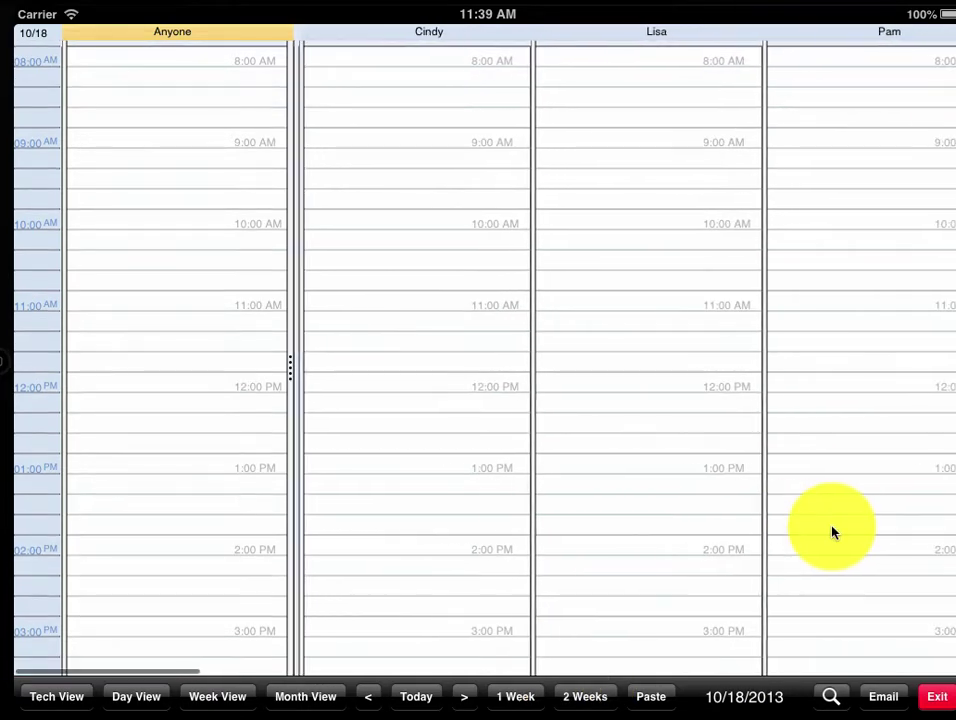
pyautogui.click(600, 223)
pyautogui.click(600, 223)
pyautogui.moveTo(153, 245); pyautogui.dragTo(153, 171)
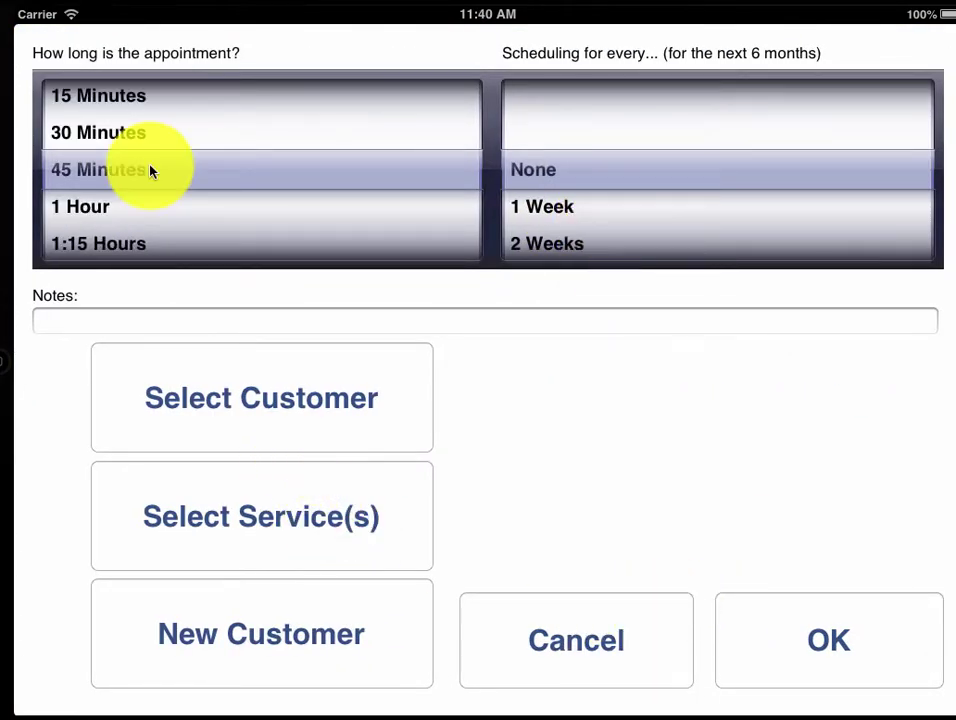
pyautogui.click(542, 632)
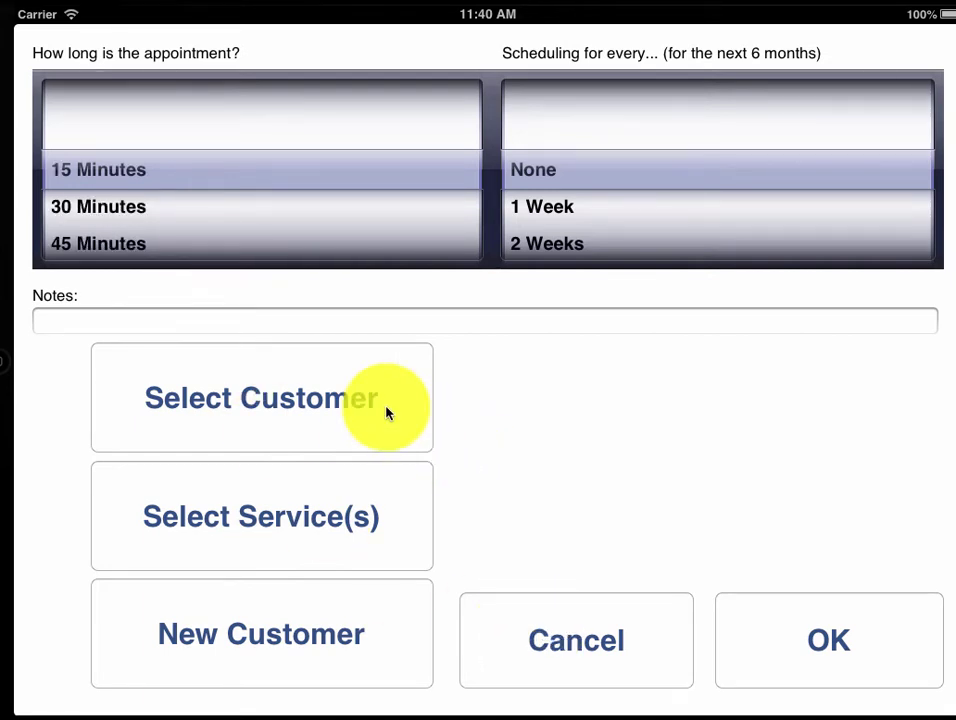
pyautogui.click(387, 413)
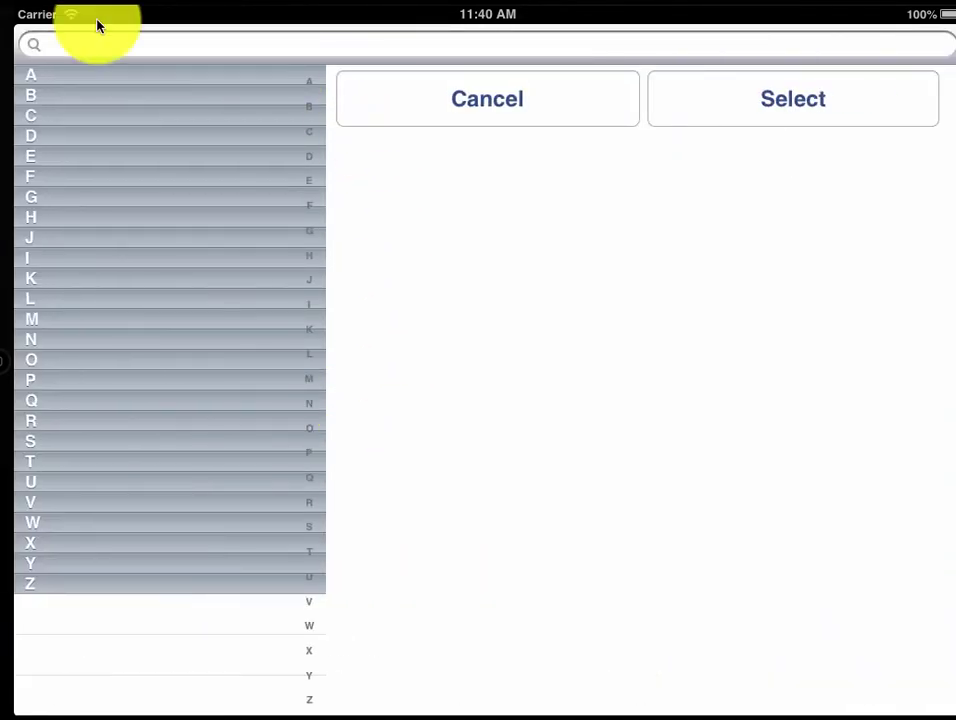
pyautogui.click(88, 50)
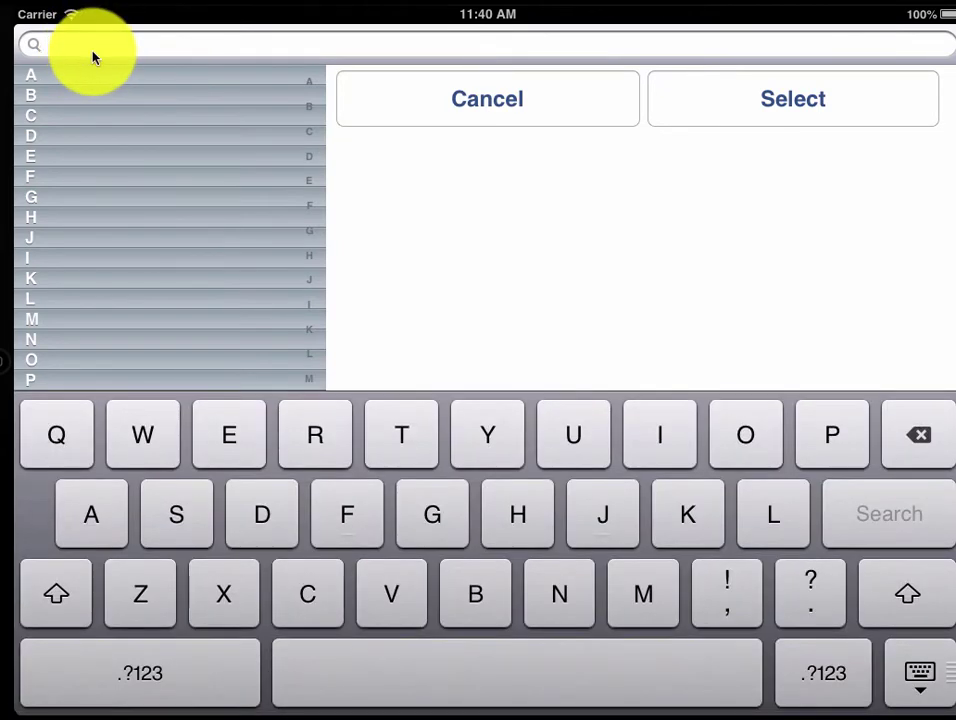
pyautogui.write('mer')
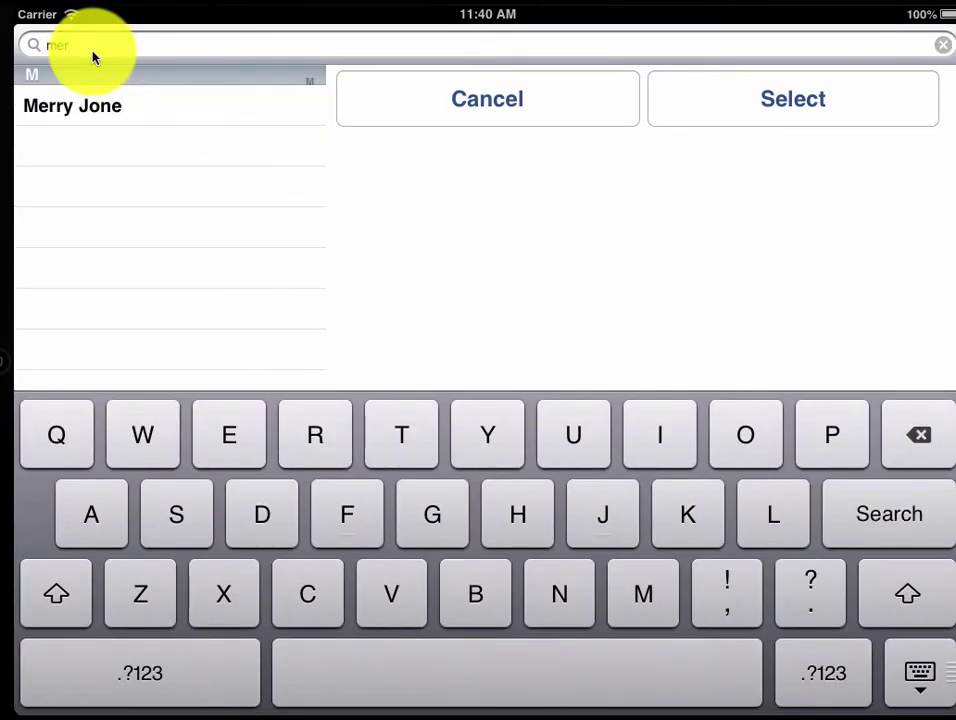
pyautogui.click(150, 110)
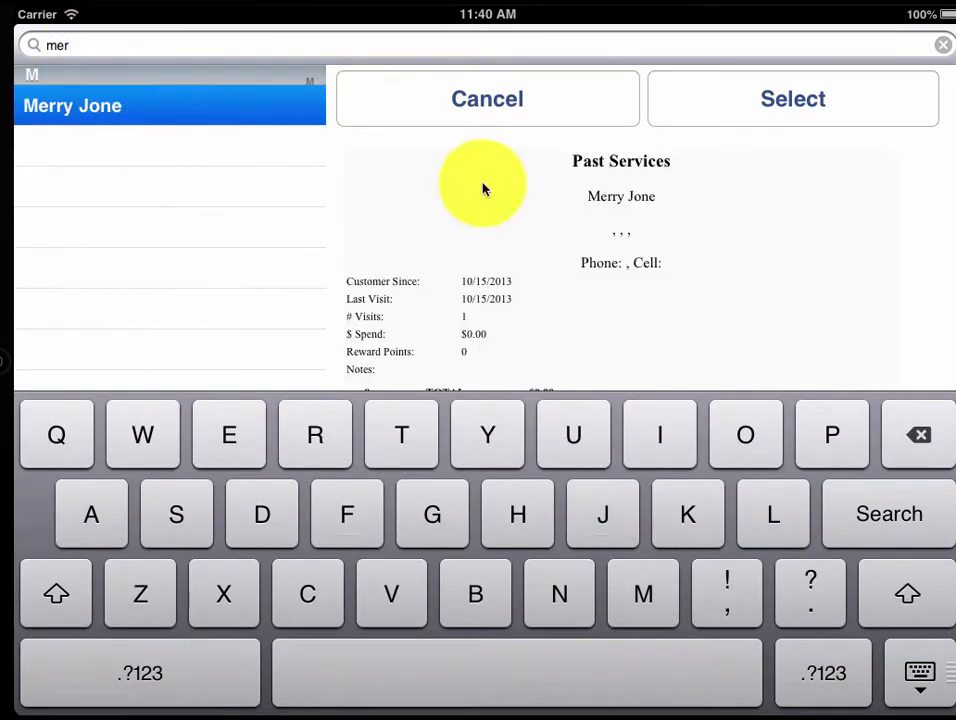
pyautogui.click(765, 105)
# Add Blue Polish and Bikini services and save the appointment.
pyautogui.click(395, 533)
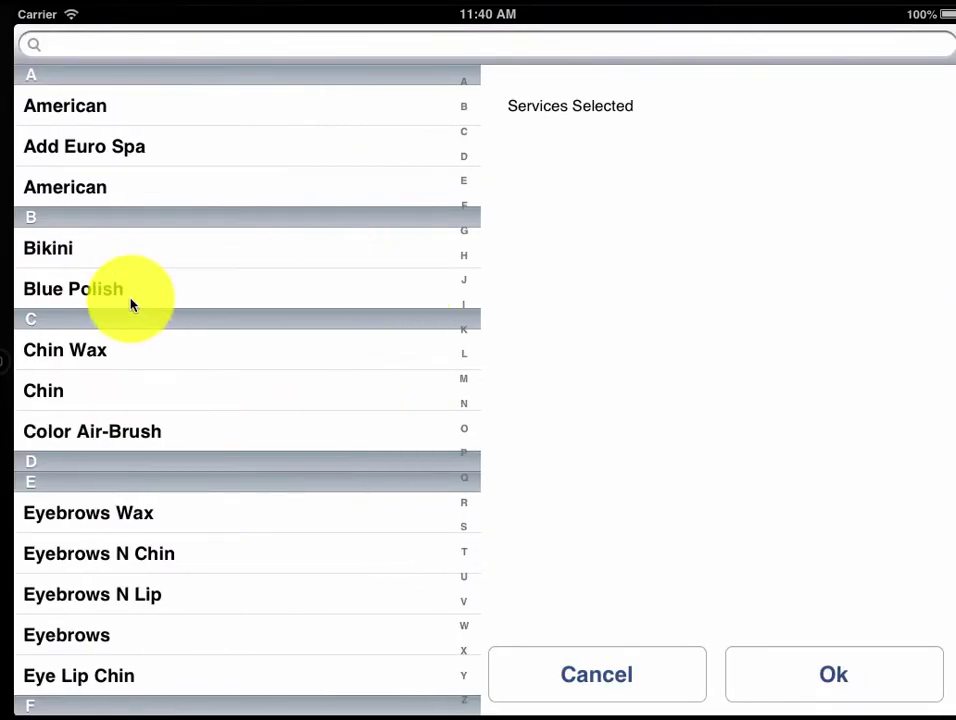
pyautogui.click(125, 295)
pyautogui.click(95, 250)
pyautogui.click(872, 695)
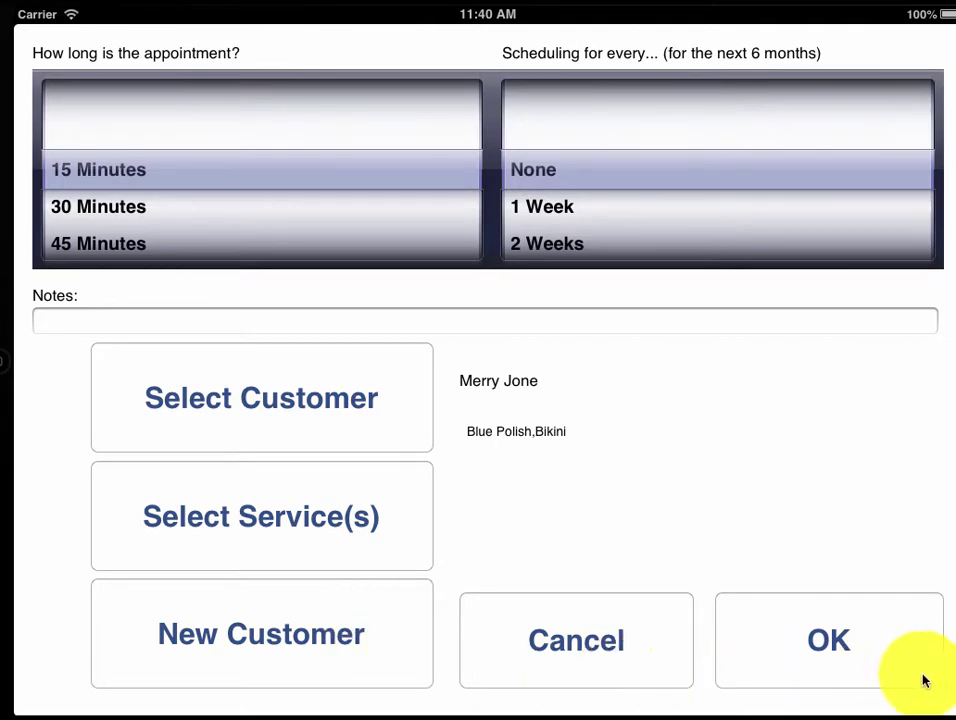
pyautogui.click(871, 664)
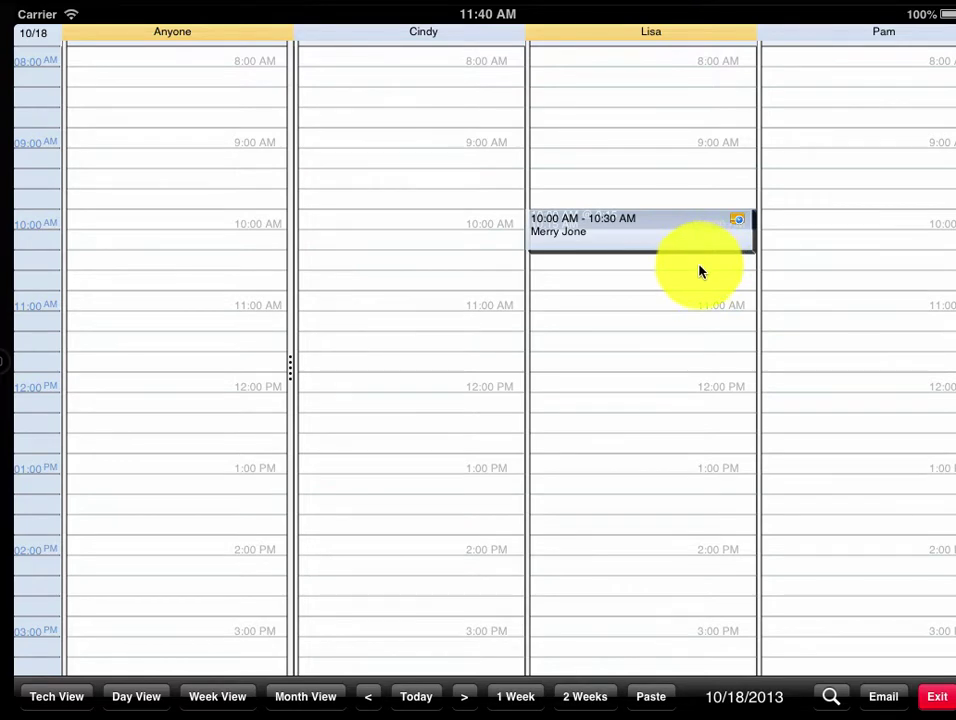
# Create a 45-minute 11:00–11:45 appointment for Cindy.
pyautogui.click(659, 363)
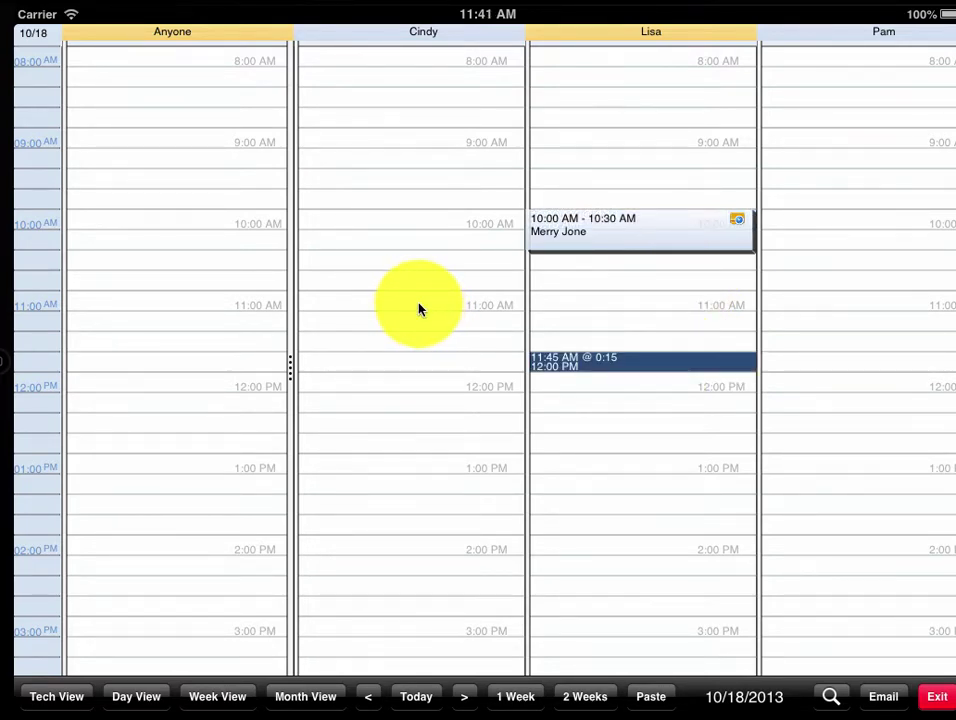
pyautogui.click(419, 309)
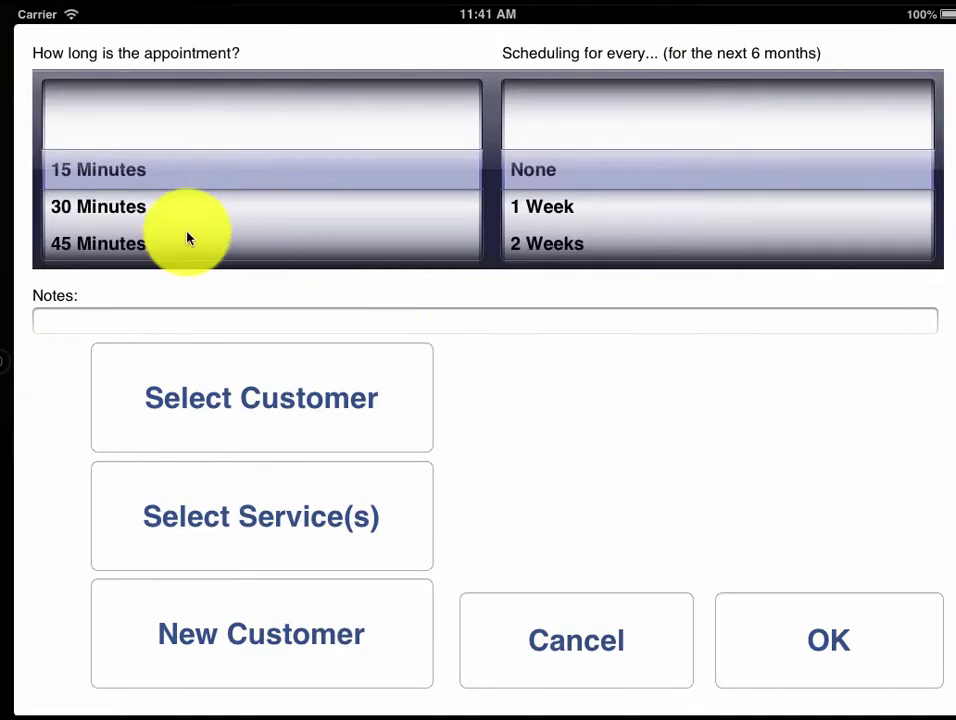
pyautogui.click(184, 240)
pyautogui.click(888, 665)
pyautogui.click(422, 348)
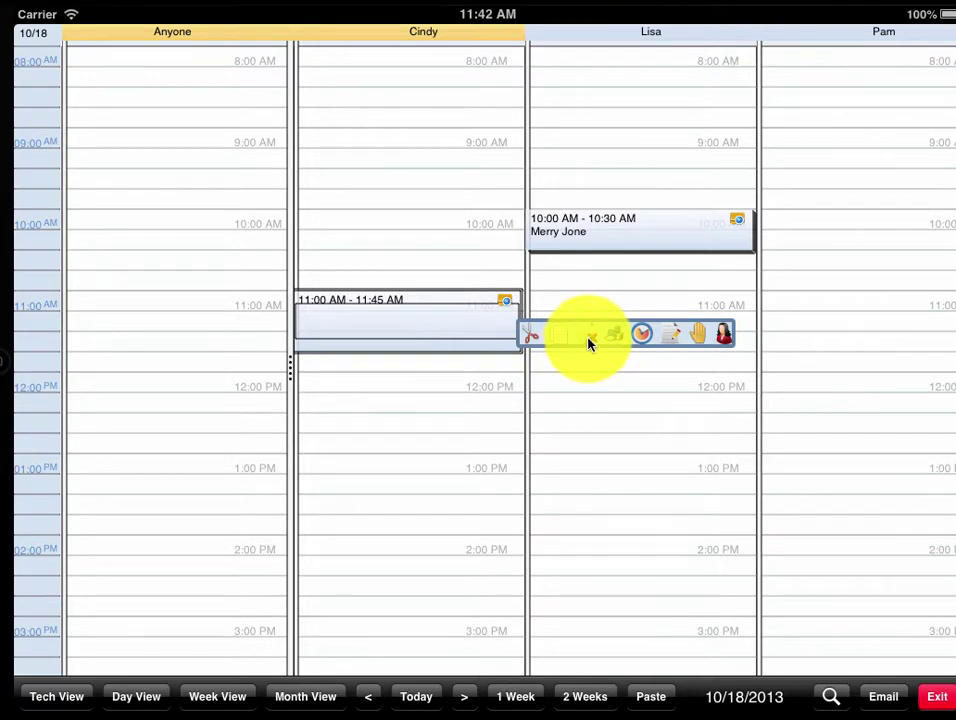
# Add the note 'Late' to Cindy's appointment.
pyautogui.moveTo(608, 343); pyautogui.dragTo(676, 360)
pyautogui.click(674, 357)
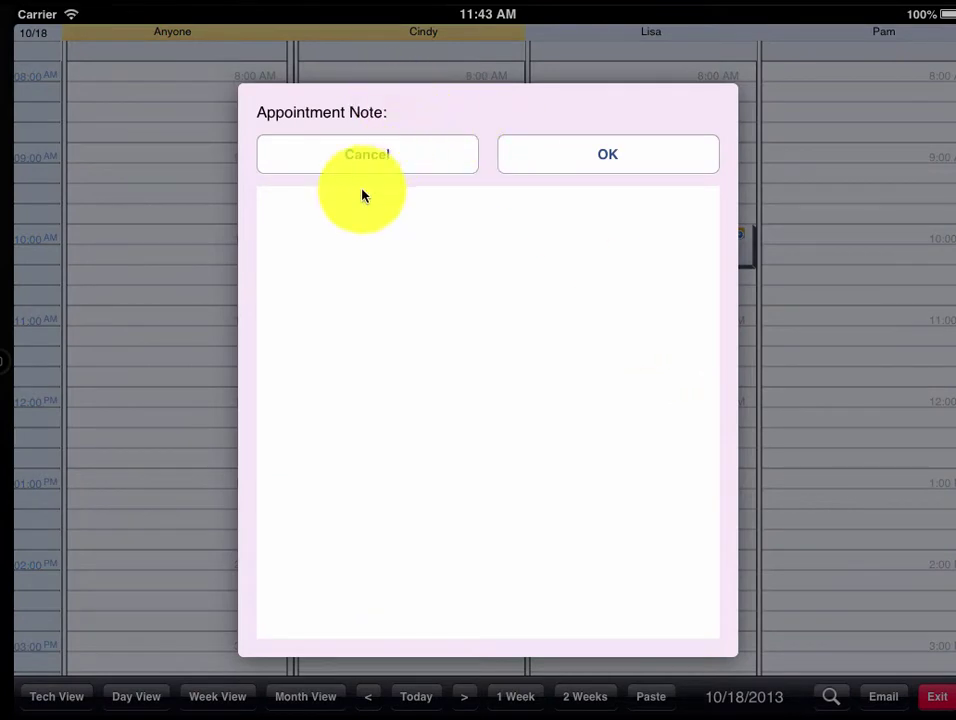
pyautogui.click(359, 212)
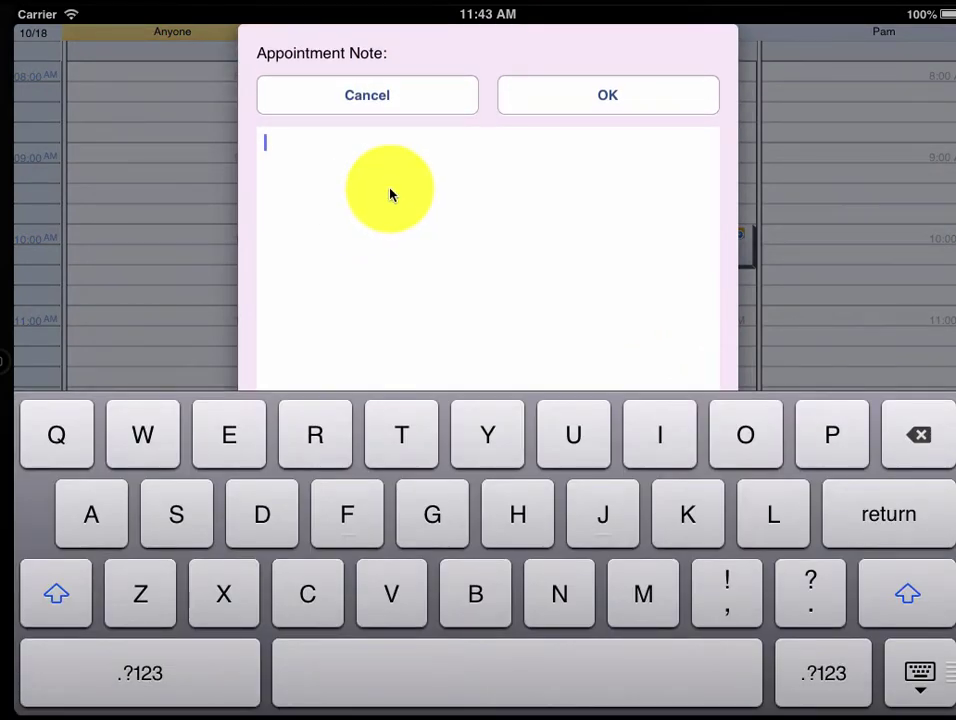
pyautogui.write('La')
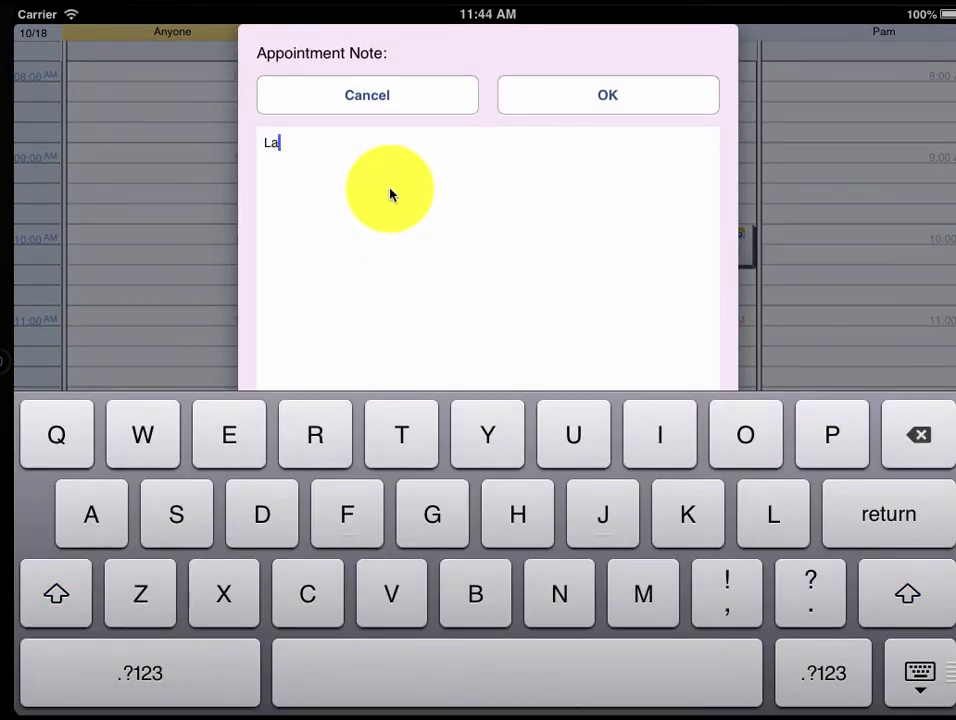
pyautogui.write('te')
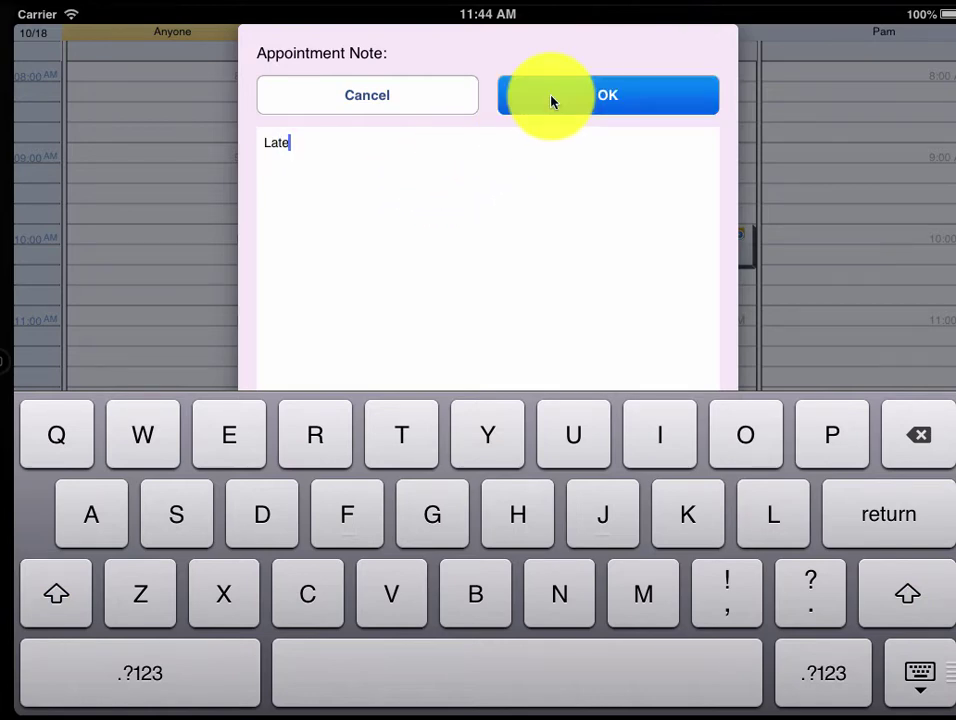
pyautogui.click(551, 101)
# Add the American and Add Euro Spa services to the appointment.
pyautogui.click(461, 342)
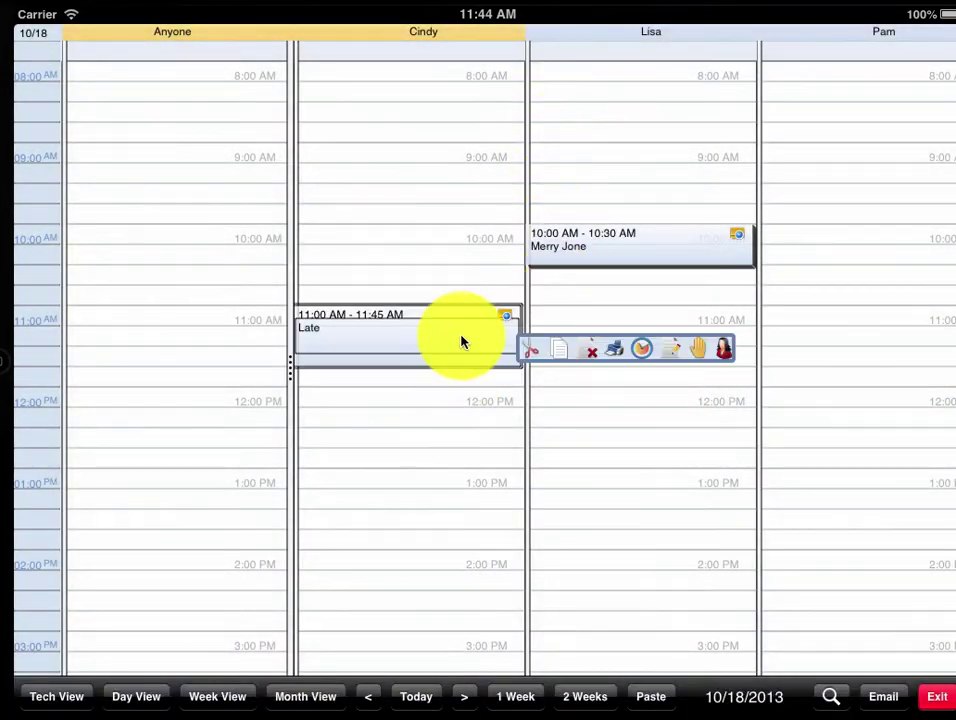
pyautogui.click(697, 355)
pyautogui.click(210, 192)
pyautogui.click(128, 146)
pyautogui.click(792, 667)
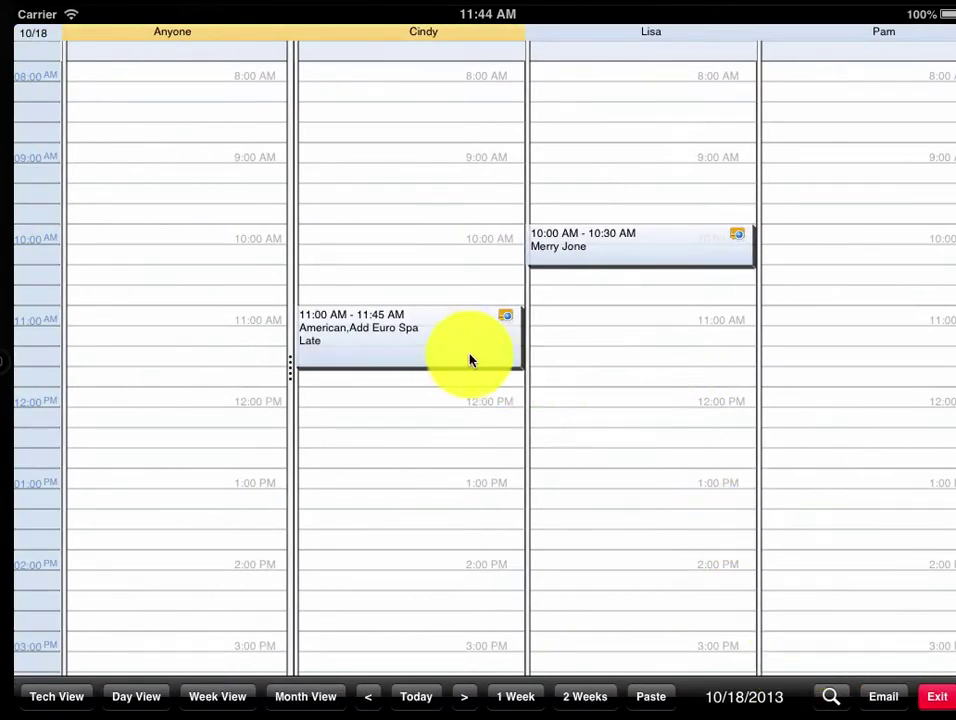
pyautogui.click(461, 357)
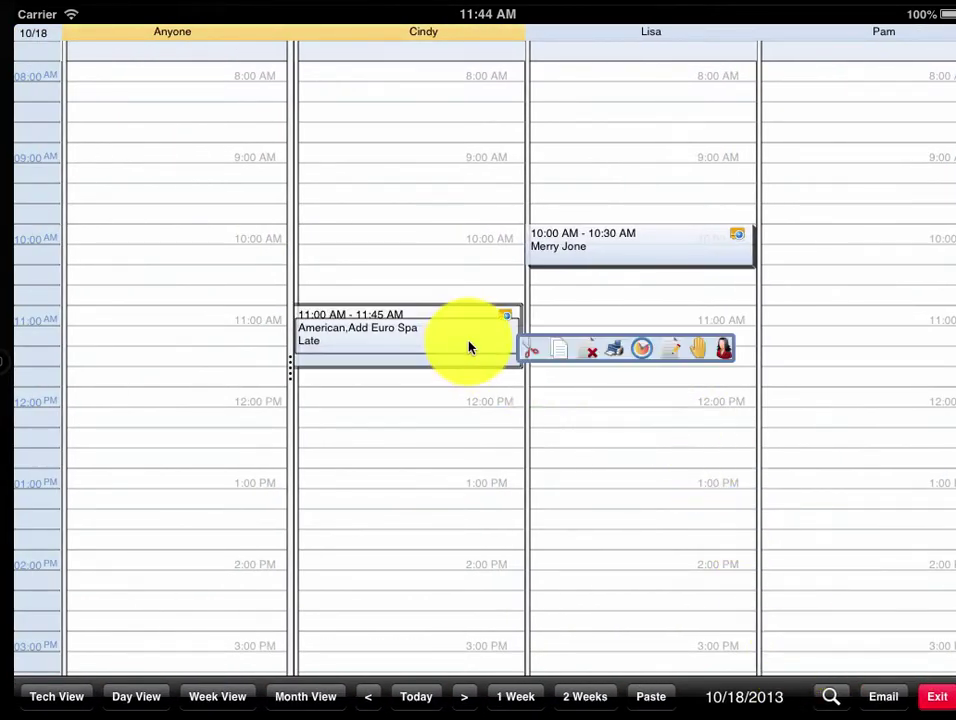
pyautogui.click(726, 352)
pyautogui.click(69, 54)
pyautogui.write('Mer')
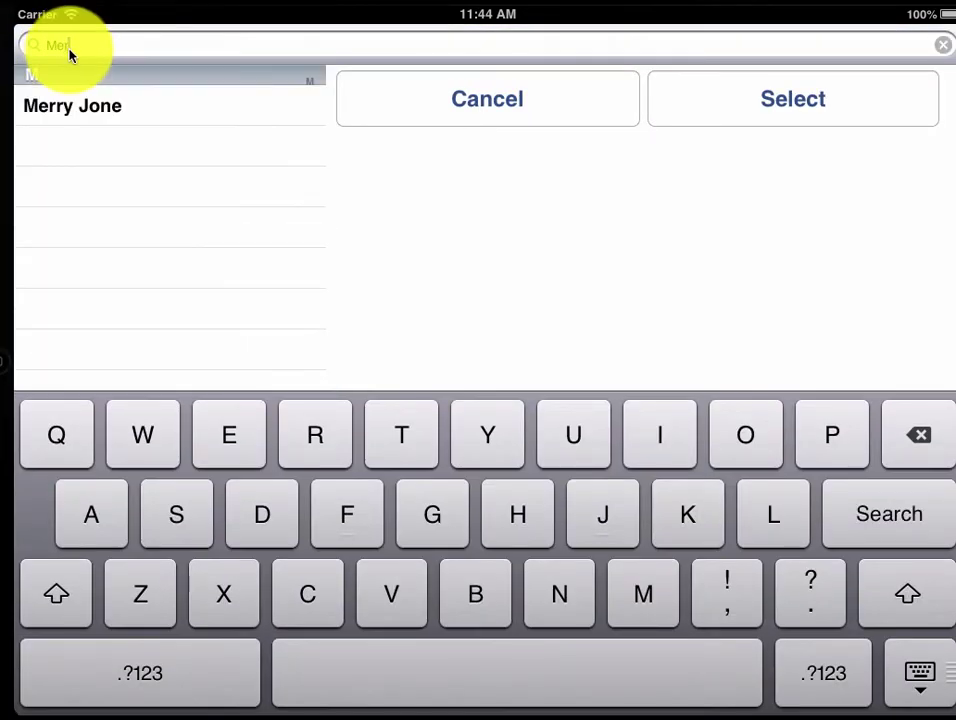
pyautogui.click(38, 105)
pyautogui.click(829, 110)
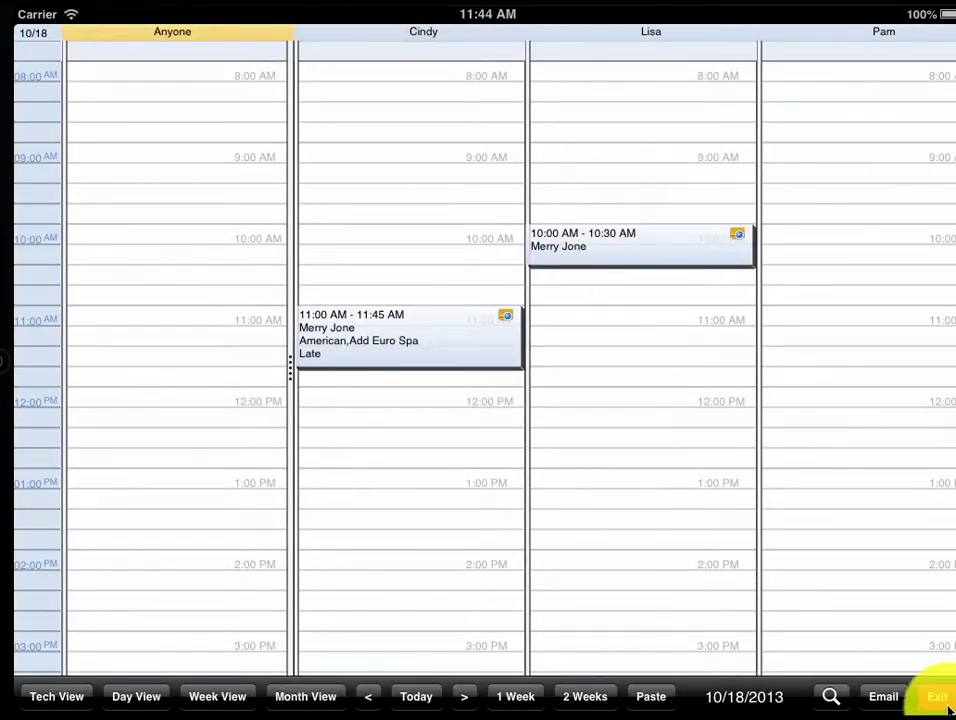
# Exit the appointment scheduler back to technician selection, showing $0.00 change.
pyautogui.click(940, 700)
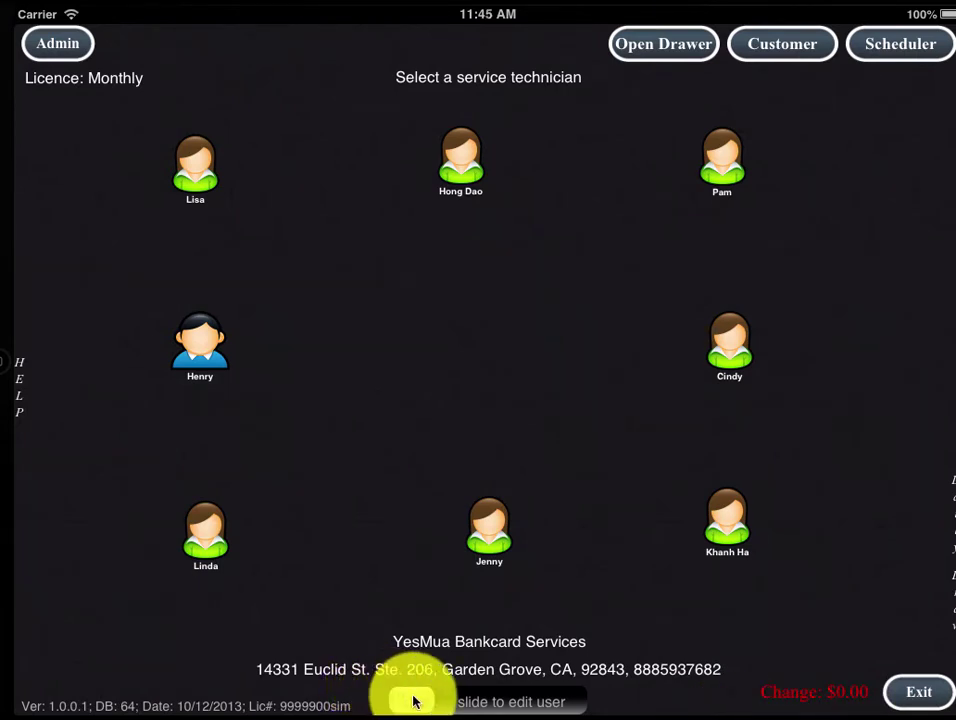
# Unlock technician editing, drag Lisa to the centre, and set her contract to 60%/40%.
pyautogui.moveTo(415, 702); pyautogui.dragTo(675, 700)
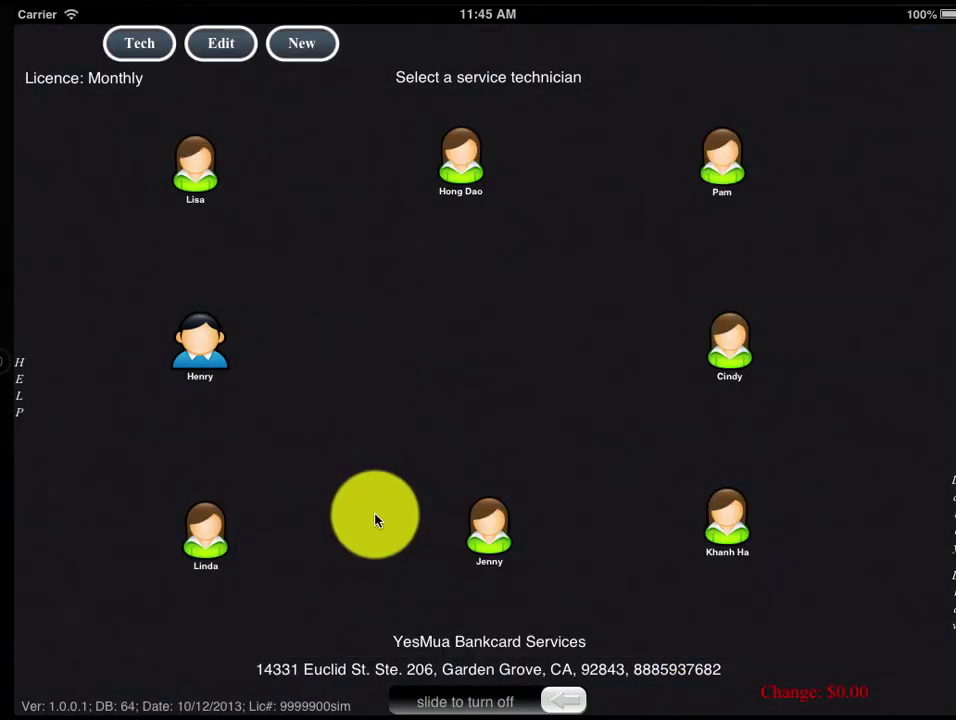
pyautogui.click(189, 166)
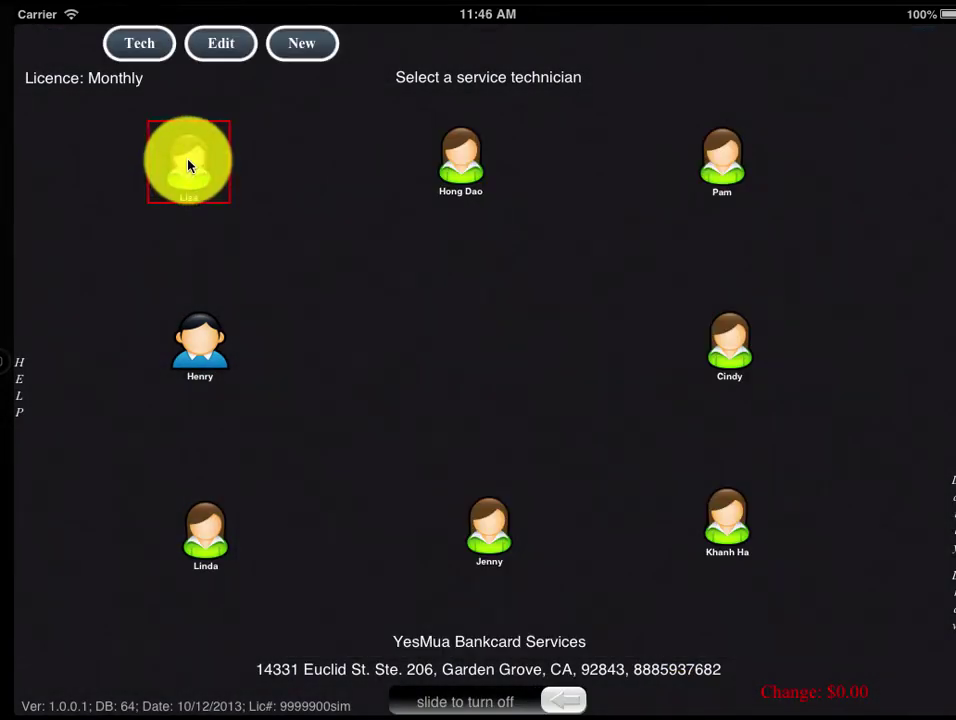
pyautogui.moveTo(189, 166); pyautogui.dragTo(468, 330)
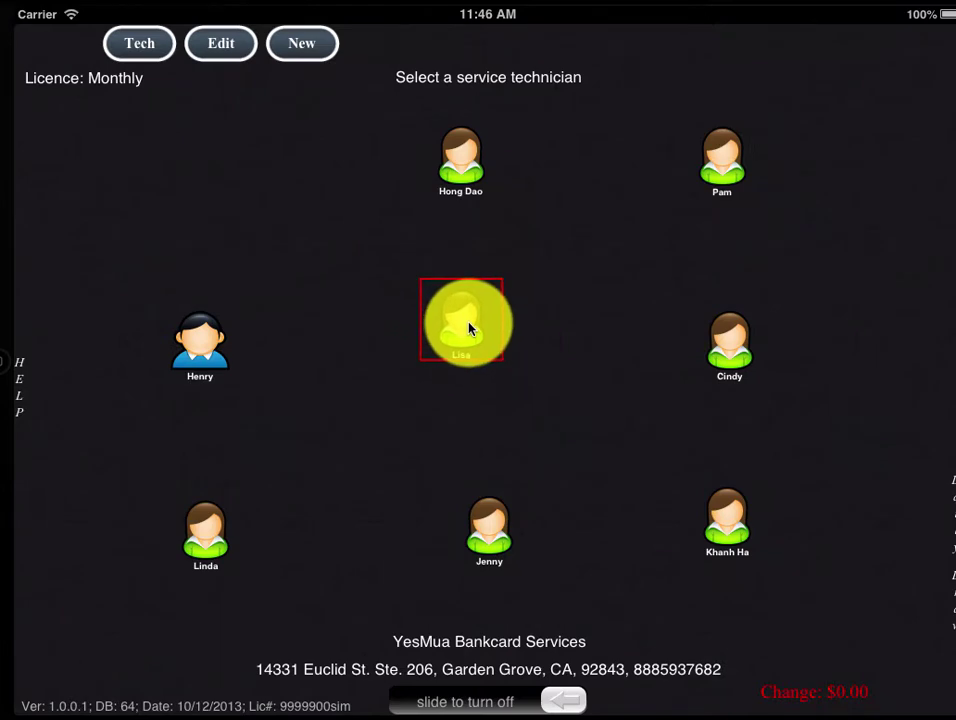
pyautogui.click(233, 52)
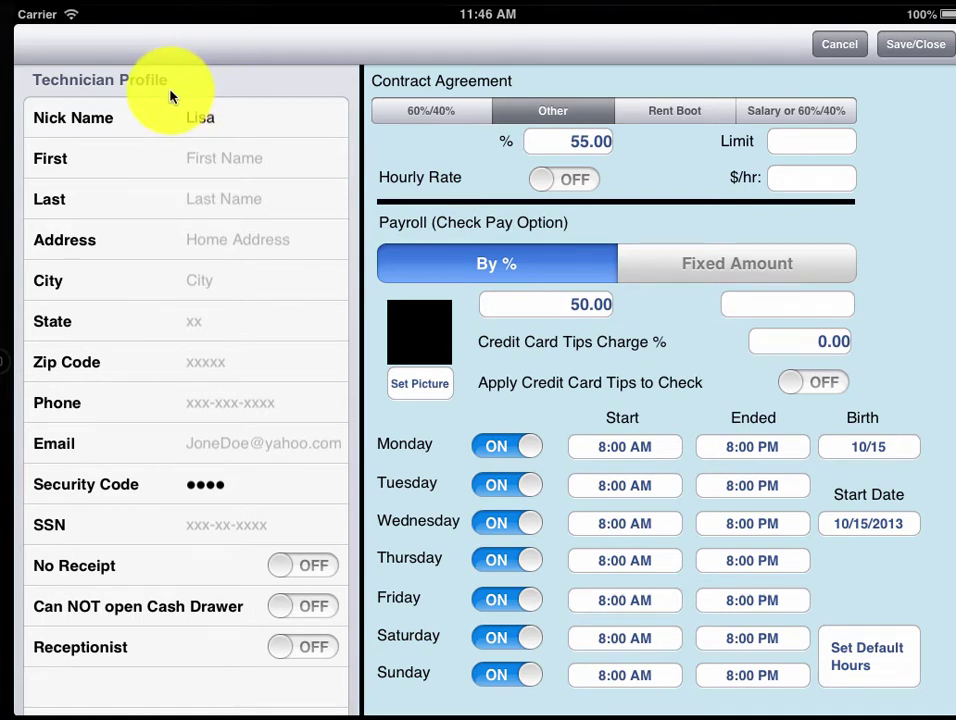
pyautogui.click(422, 118)
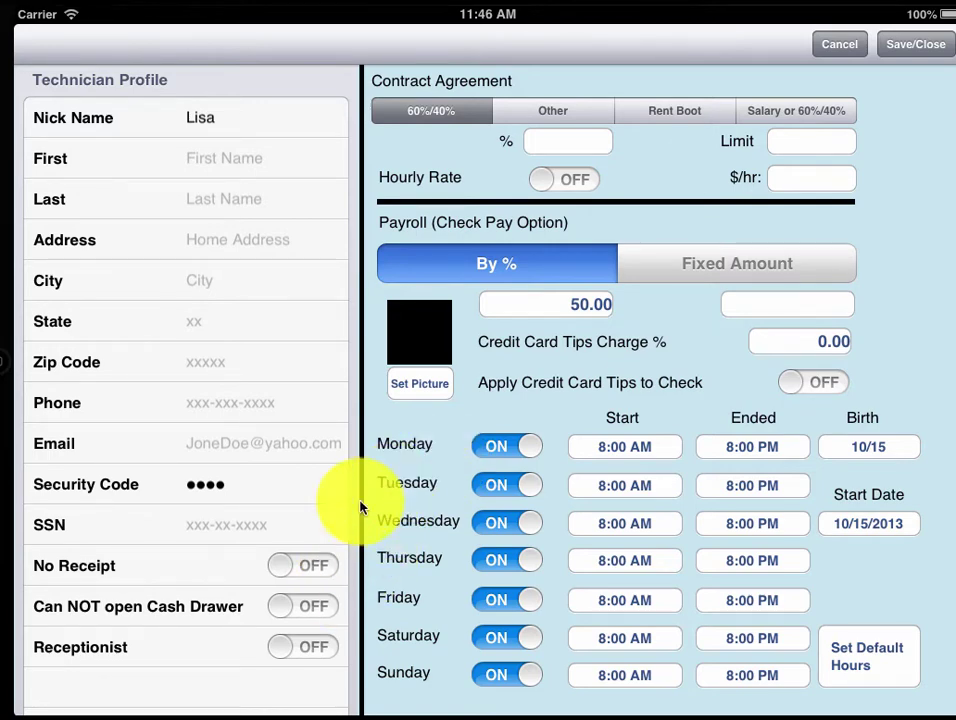
pyautogui.click(913, 47)
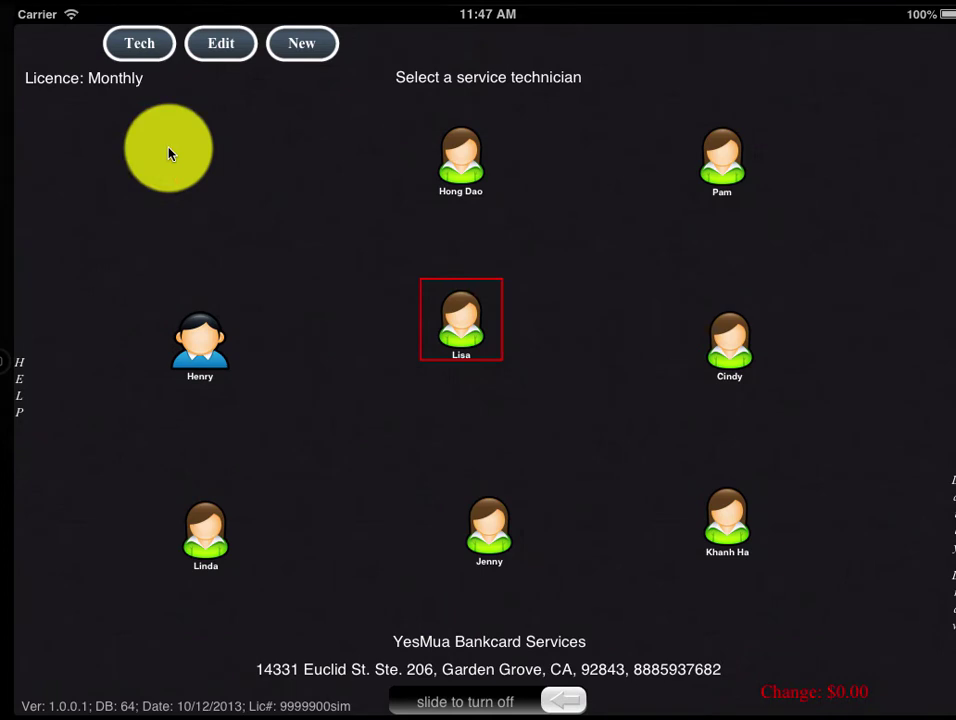
pyautogui.click(145, 48)
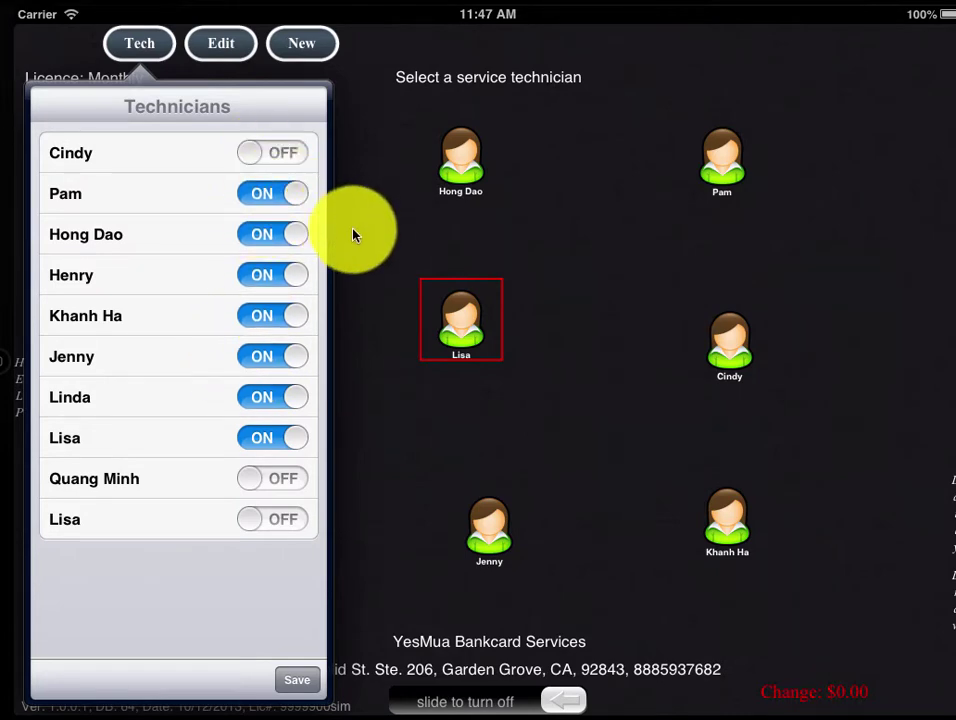
pyautogui.click(419, 549)
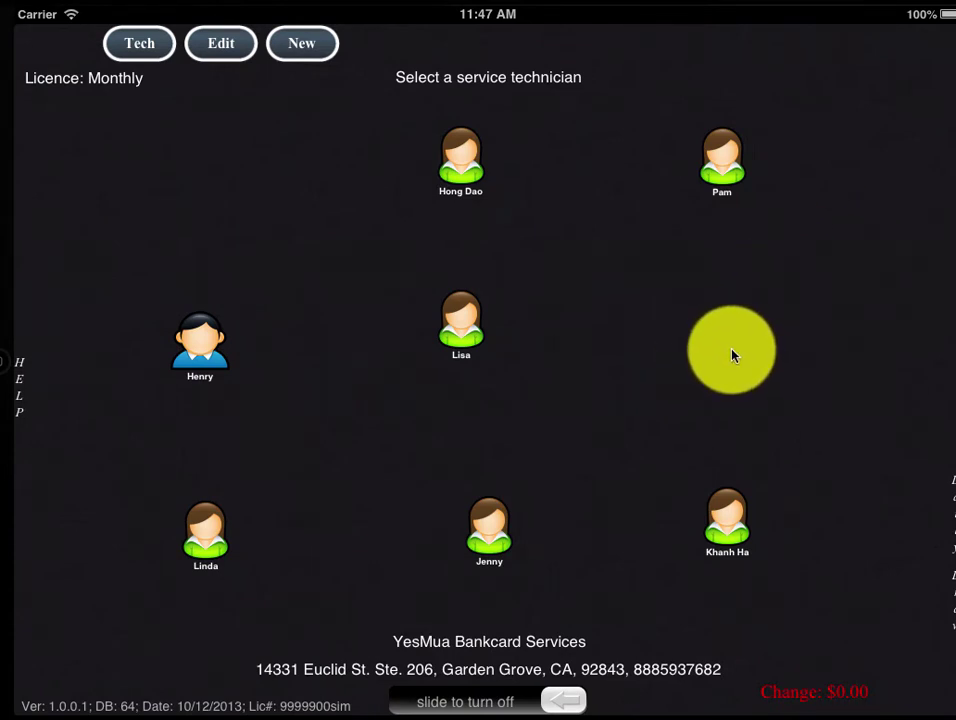
pyautogui.click(143, 50)
pyautogui.click(258, 165)
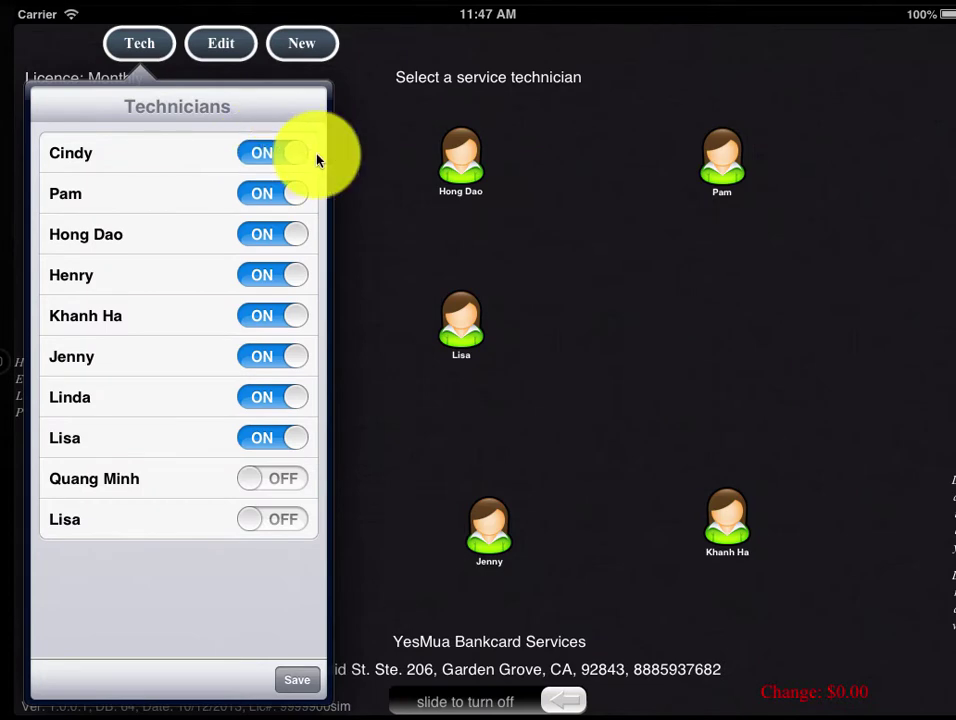
pyautogui.click(681, 314)
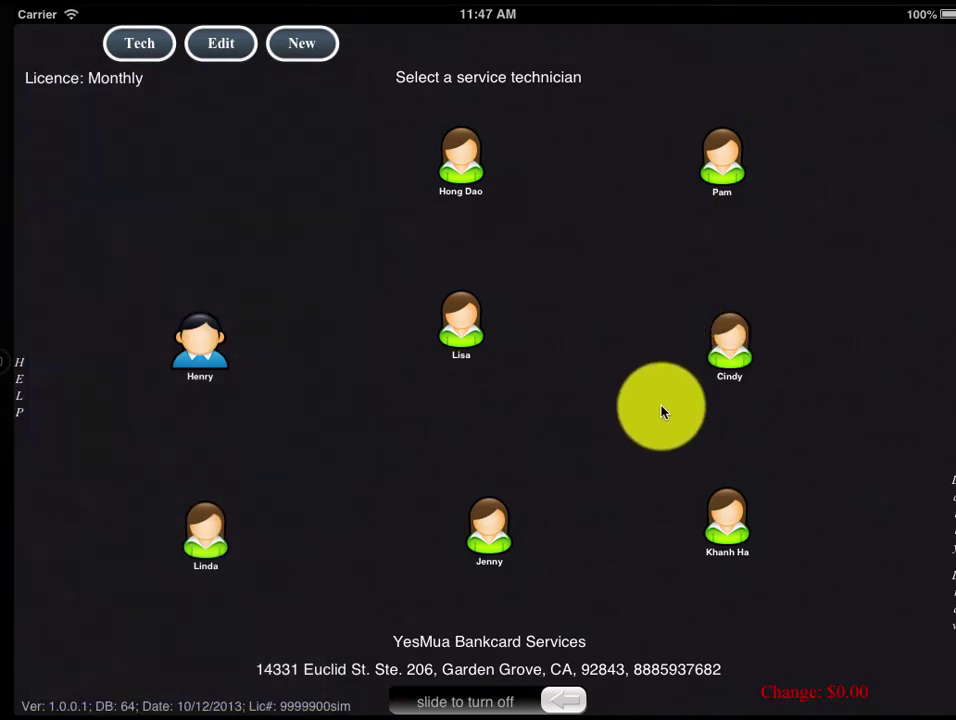
# Add a new technician and enter 'Jonna' as the Nick Name.
pyautogui.click(305, 52)
pyautogui.click(254, 137)
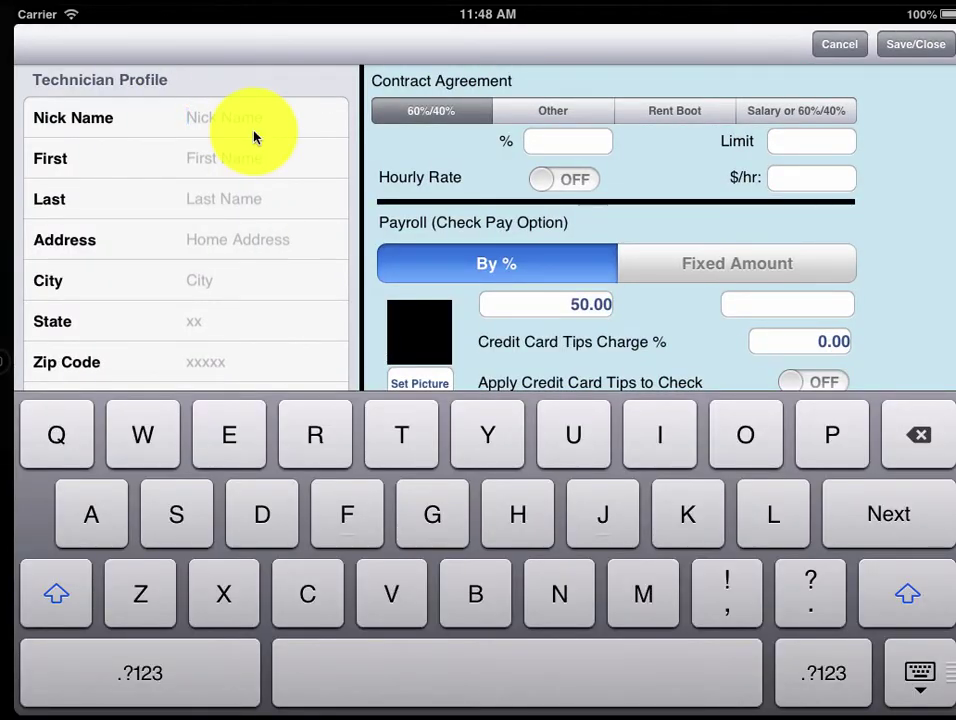
pyautogui.write('Jonn')
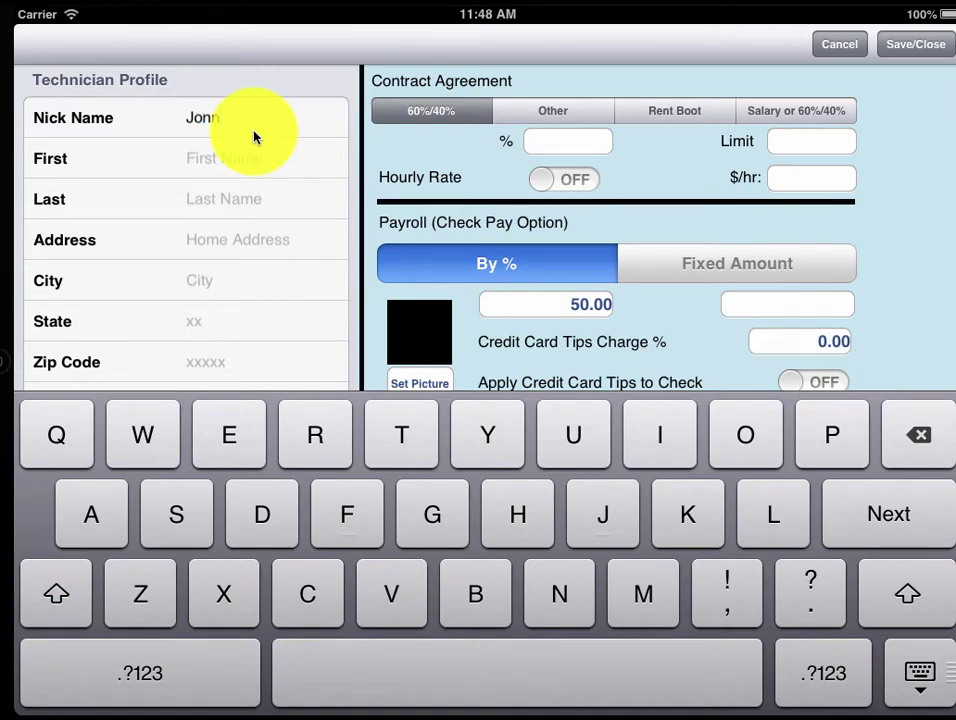
pyautogui.write('a')
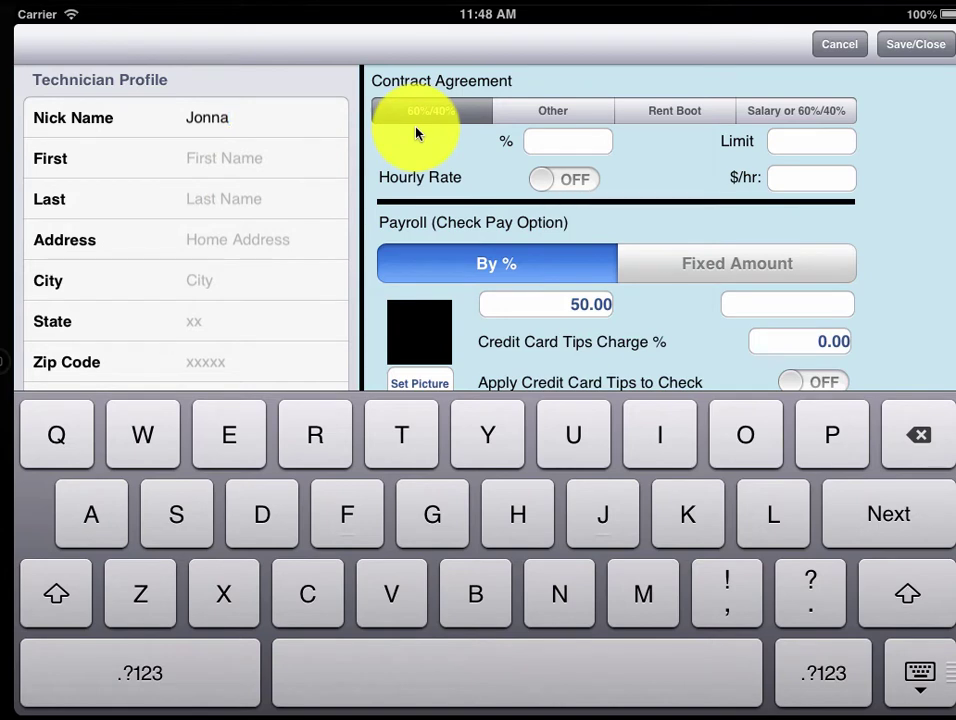
# Save Jonna, drag her icon to the upper-left slot, and lock editing again.
pyautogui.click(915, 44)
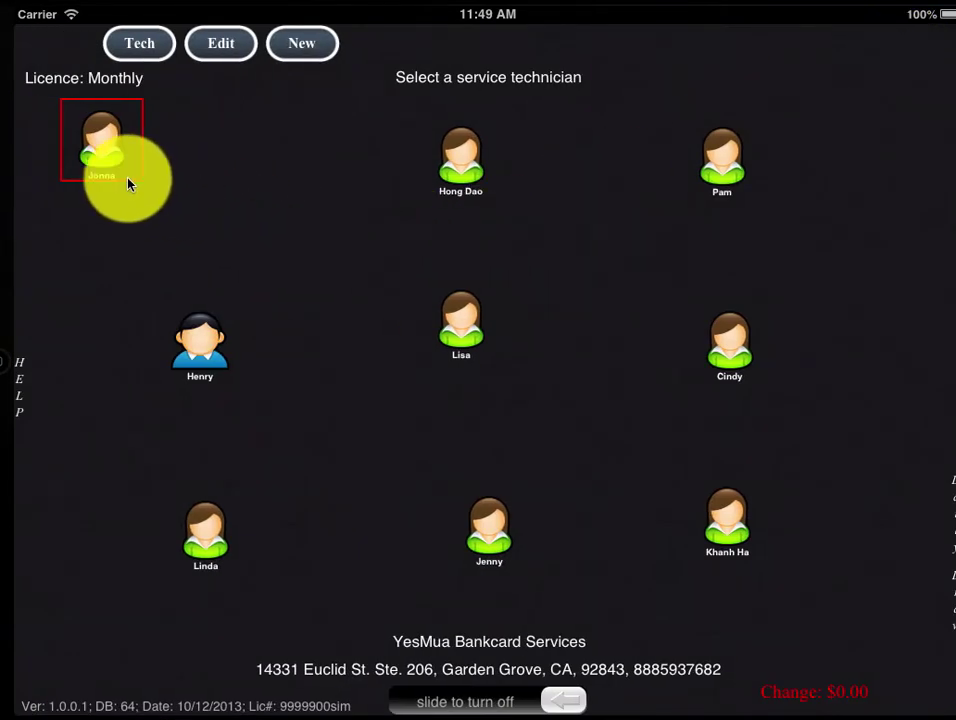
pyautogui.moveTo(105, 141)
pyautogui.mouseDown()
pyautogui.moveTo(312, 251)
pyautogui.moveTo(324, 271)
pyautogui.moveTo(314, 200)
pyautogui.moveTo(198, 181)
pyautogui.moveTo(214, 181)
pyautogui.mouseUp()
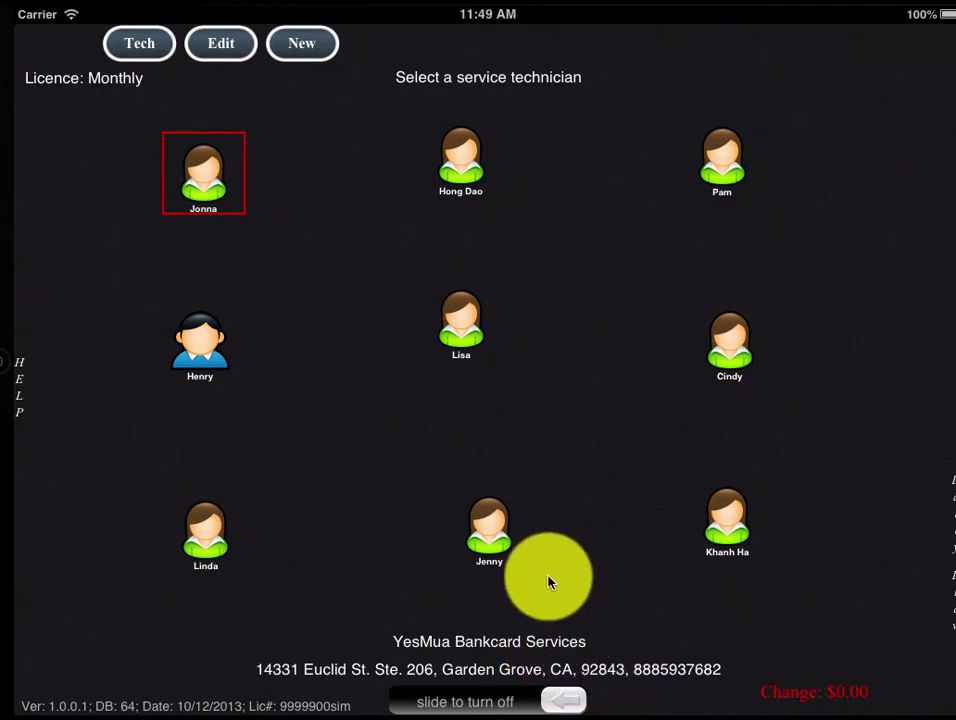
pyautogui.moveTo(565, 700); pyautogui.dragTo(320, 700)
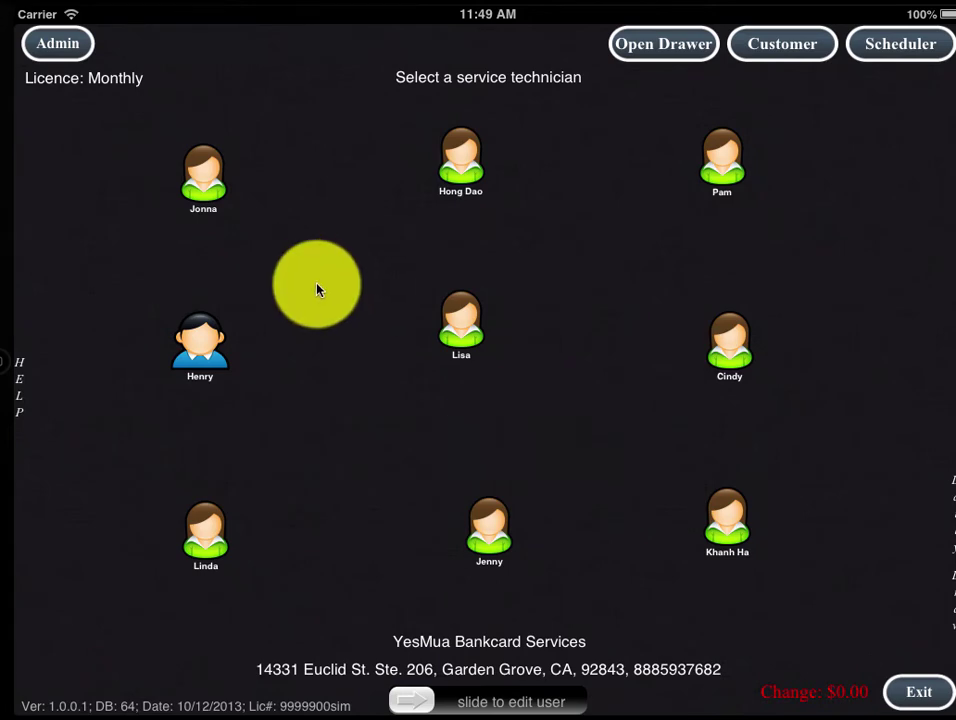
# Ring up Full Set Crystal and American for Jonna and settle $40 with $50 cash.
pyautogui.click(208, 190)
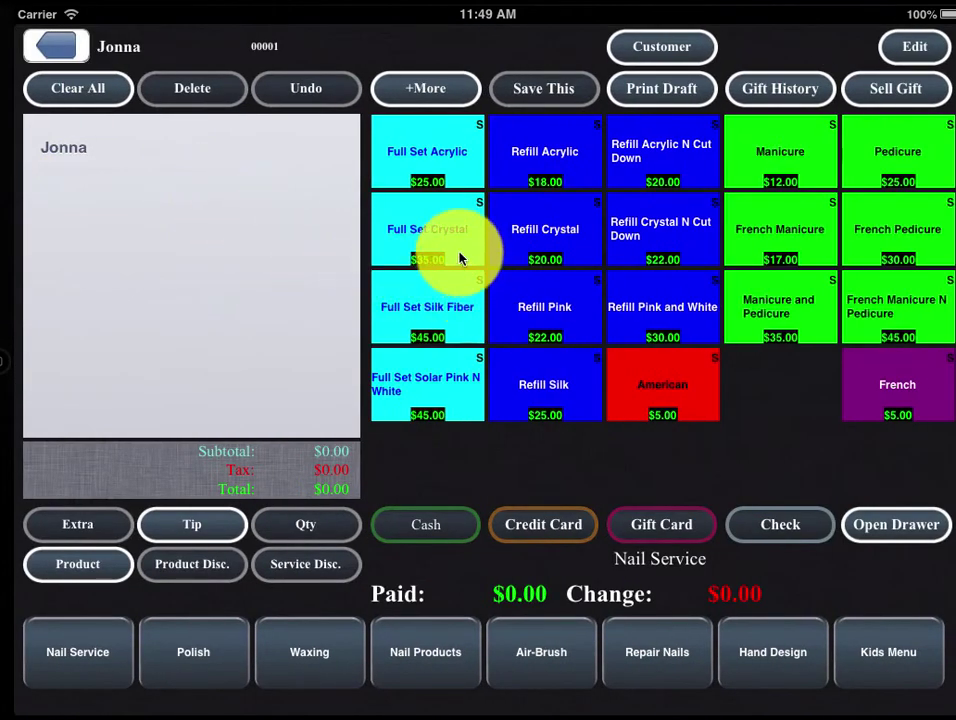
pyautogui.click(460, 259)
pyautogui.click(660, 368)
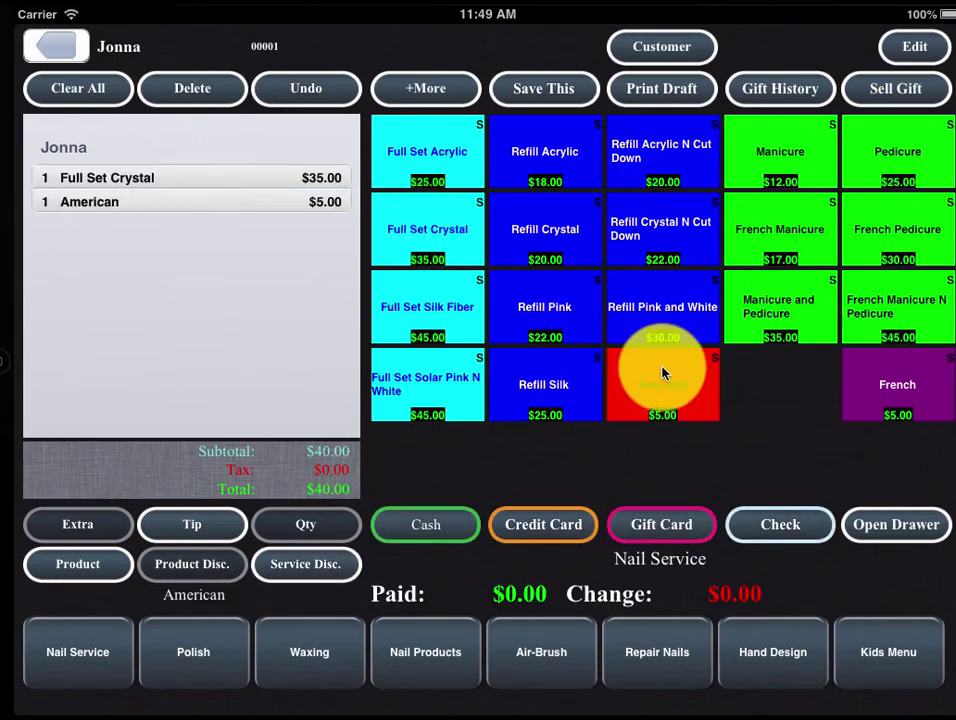
pyautogui.click(455, 525)
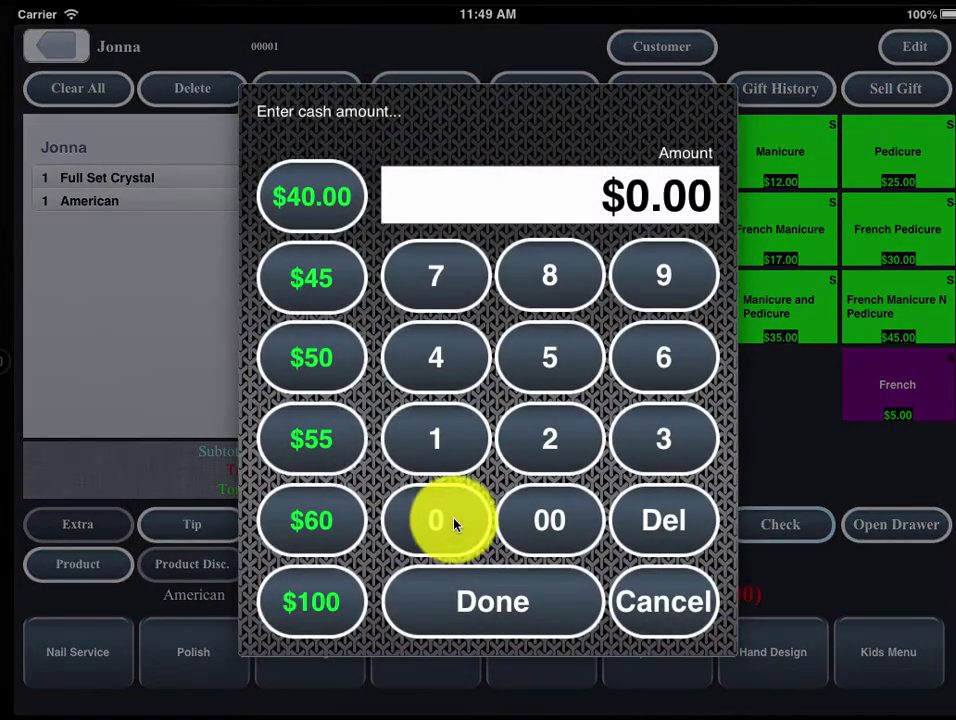
pyautogui.click(322, 383)
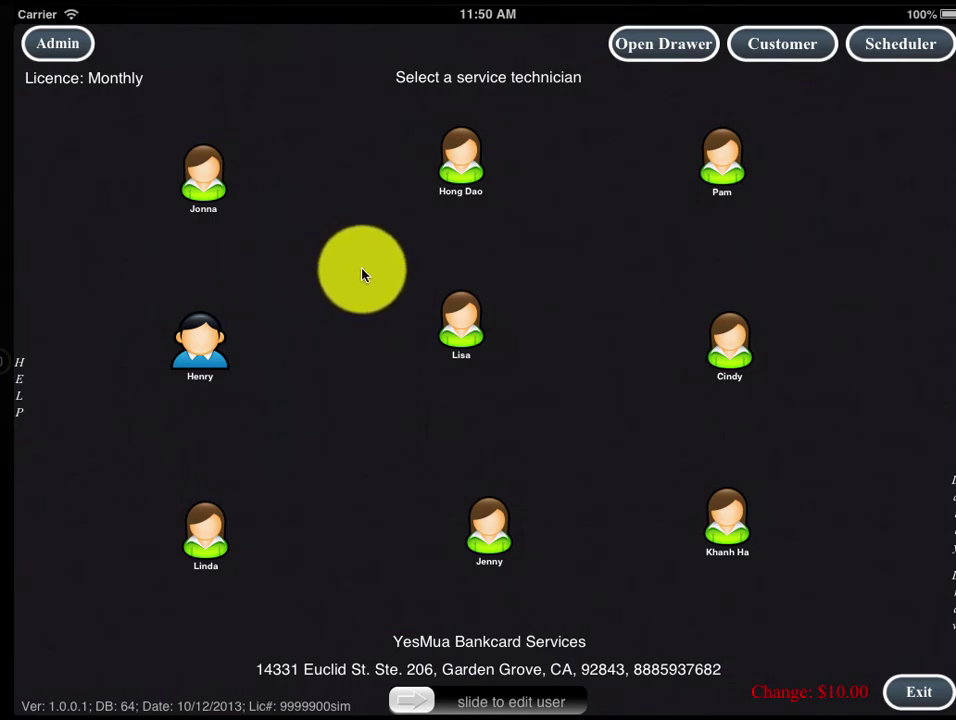
# Open another Jonna ticket with Full Set Acrylic, Refill Crystal, Refill Pink and Full Set Silk Fiber.
pyautogui.click(205, 177)
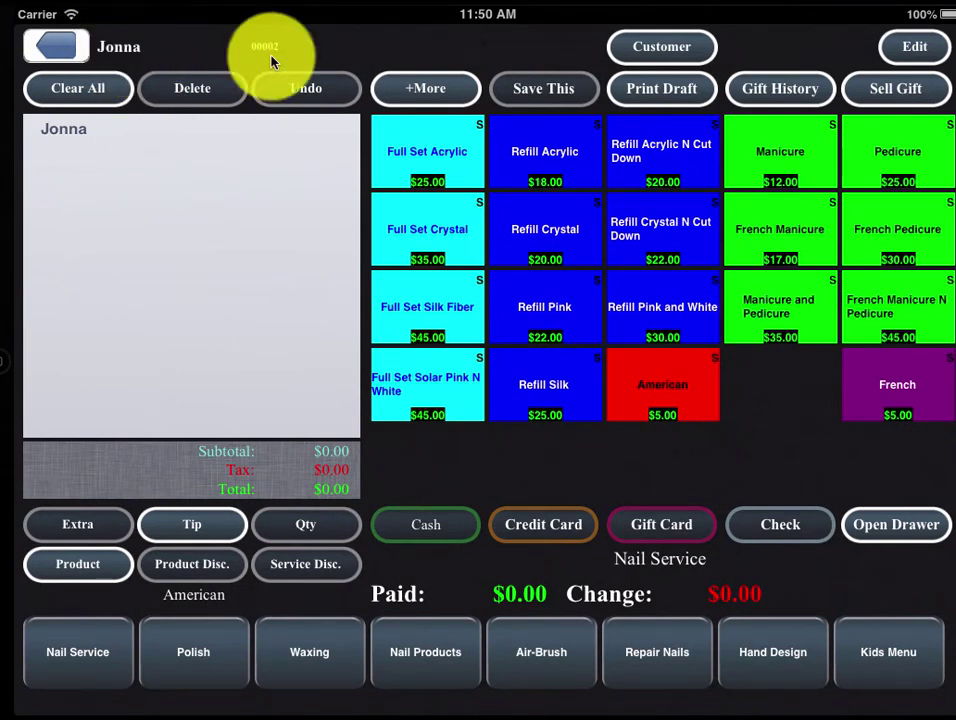
pyautogui.click(424, 152)
pyautogui.click(543, 240)
pyautogui.click(547, 318)
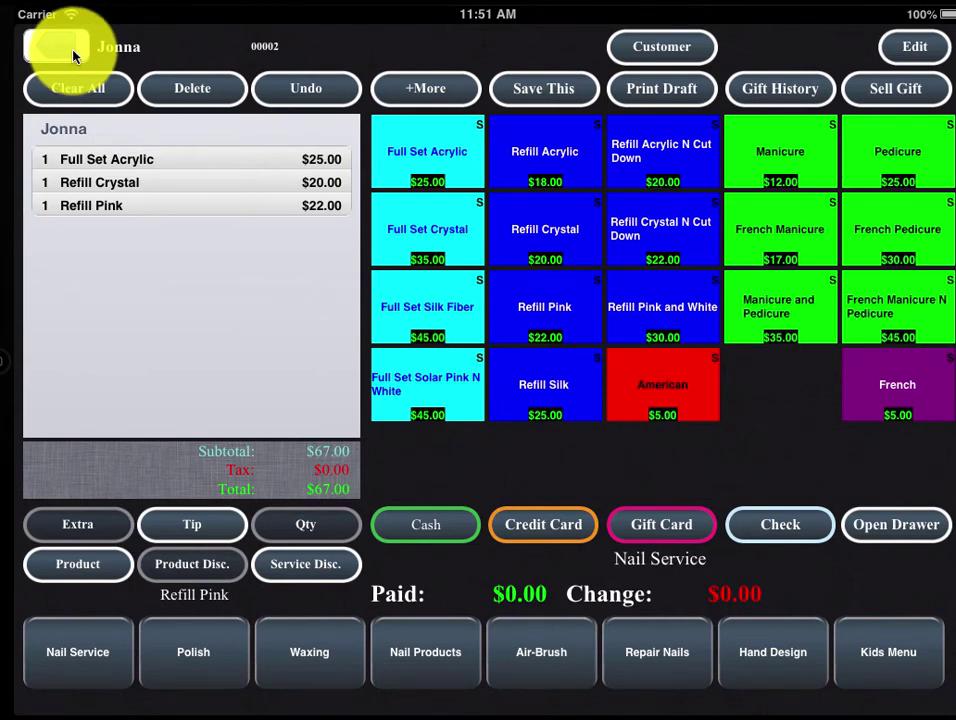
pyautogui.click(427, 307)
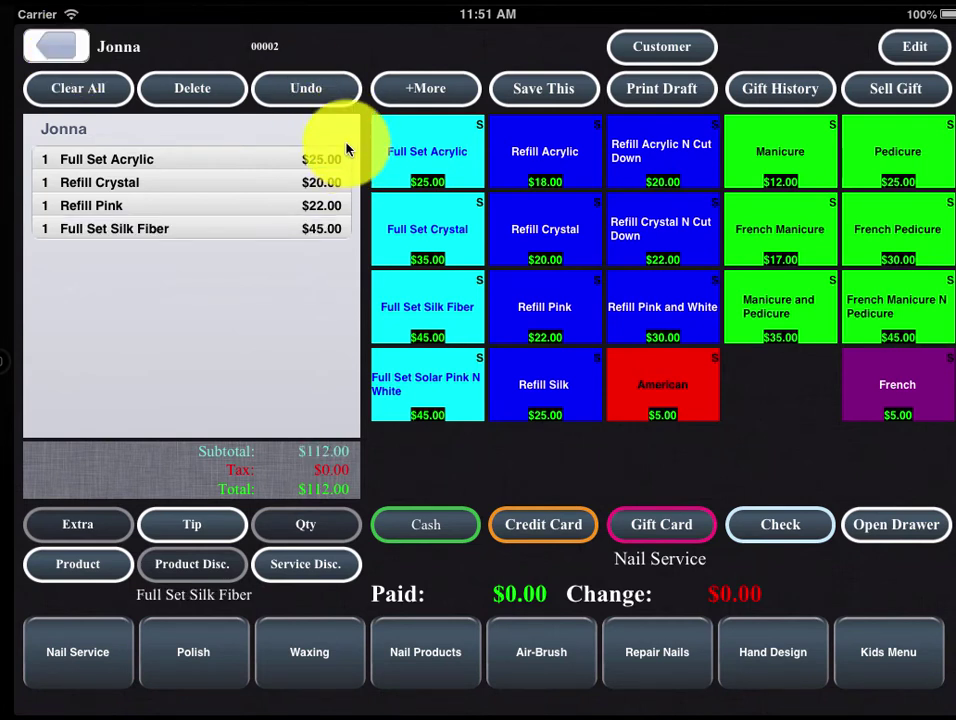
# Undo Full Set Silk Fiber, delete Refill Crystal, then clear all items to $0.00.
pyautogui.click(312, 96)
pyautogui.click(270, 183)
pyautogui.click(200, 98)
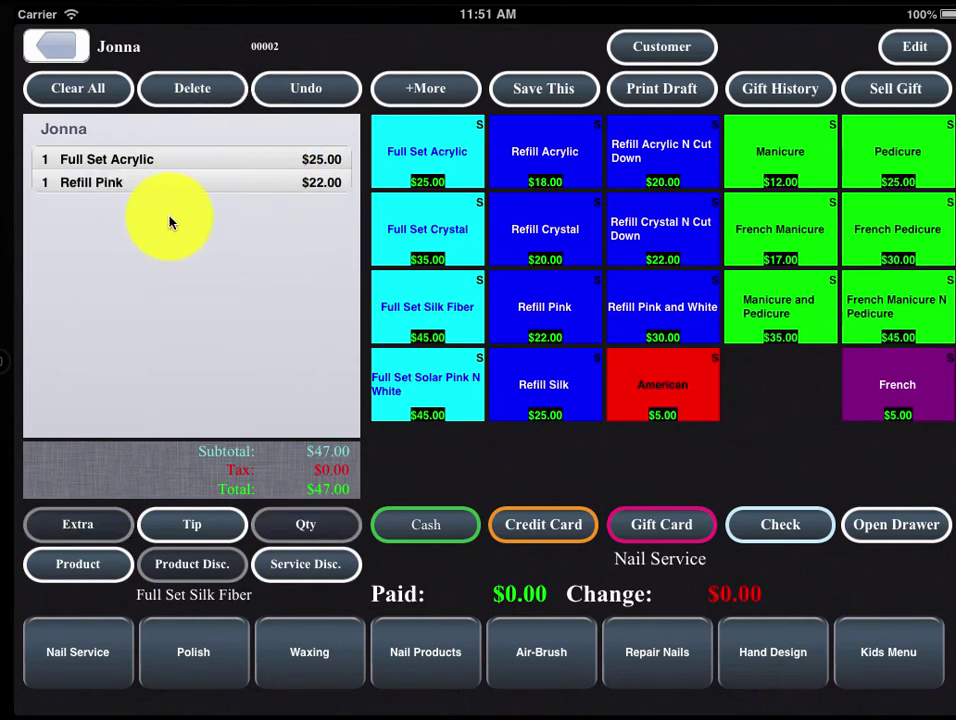
pyautogui.click(83, 96)
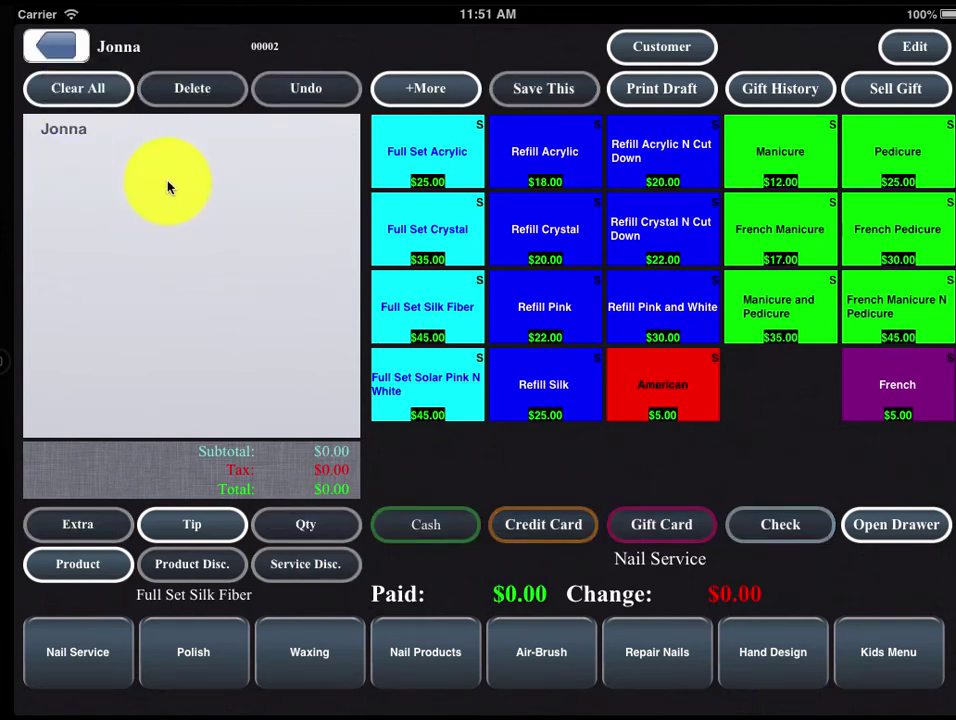
# Add Manicure, French Pedicure and American, with a $2.00 extra on American.
pyautogui.click(792, 160)
pyautogui.click(908, 233)
pyautogui.click(710, 358)
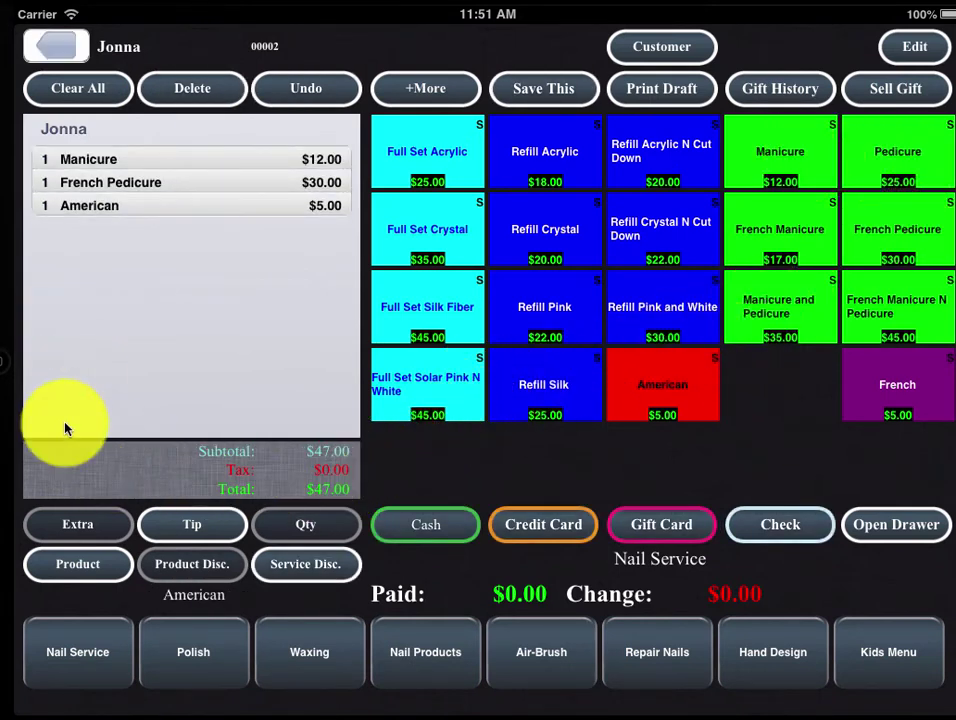
pyautogui.click(83, 206)
pyautogui.click(92, 525)
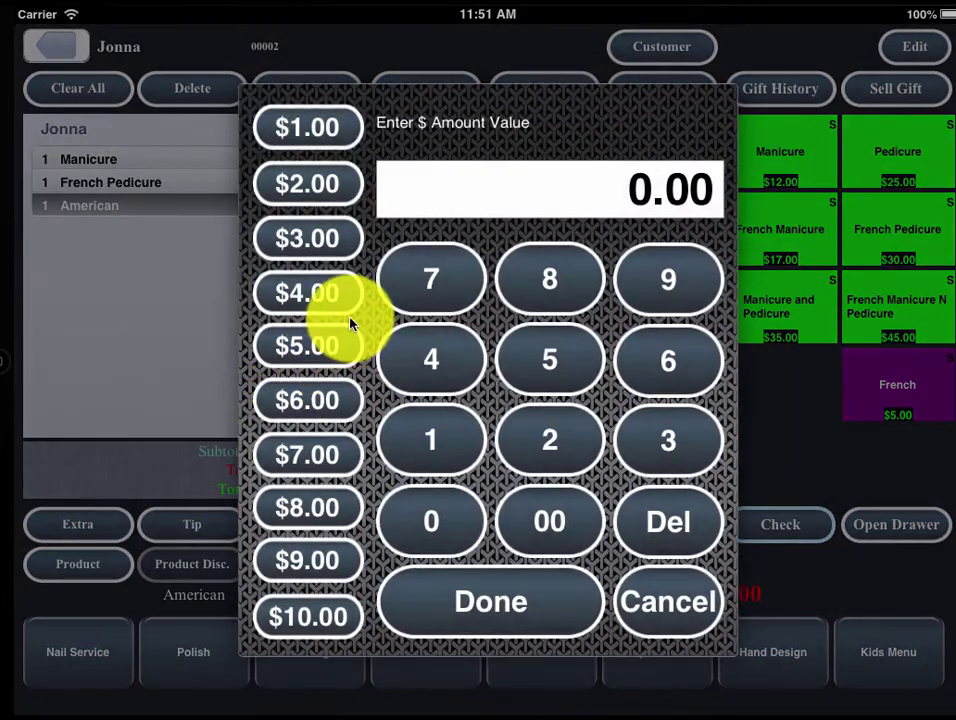
pyautogui.click(300, 198)
# Add a $7.00 tip to the ticket.
pyautogui.click(224, 521)
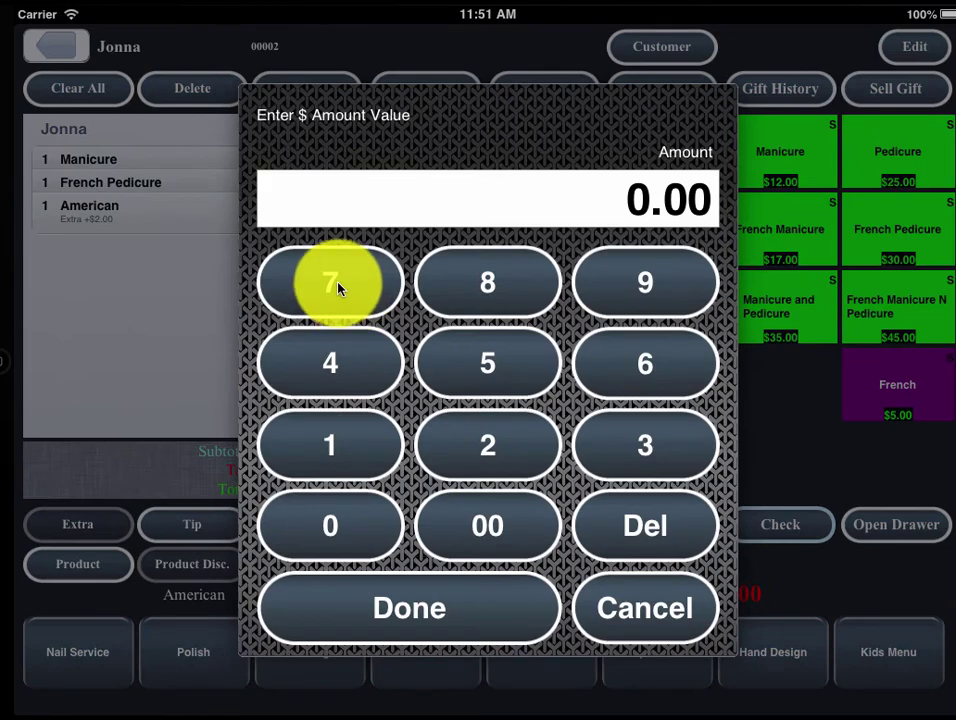
pyautogui.click(335, 286)
pyautogui.click(465, 521)
pyautogui.click(480, 602)
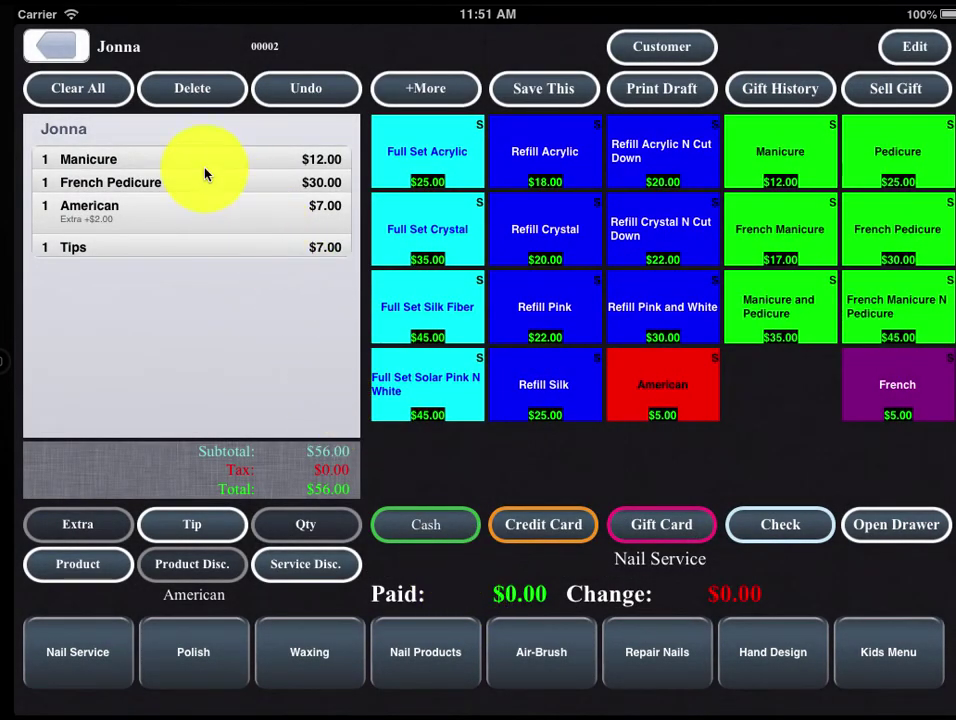
# Set the Manicure quantity to 2, bringing the total to $68.00.
pyautogui.click(199, 164)
pyautogui.click(305, 524)
pyautogui.click(432, 452)
pyautogui.click(444, 624)
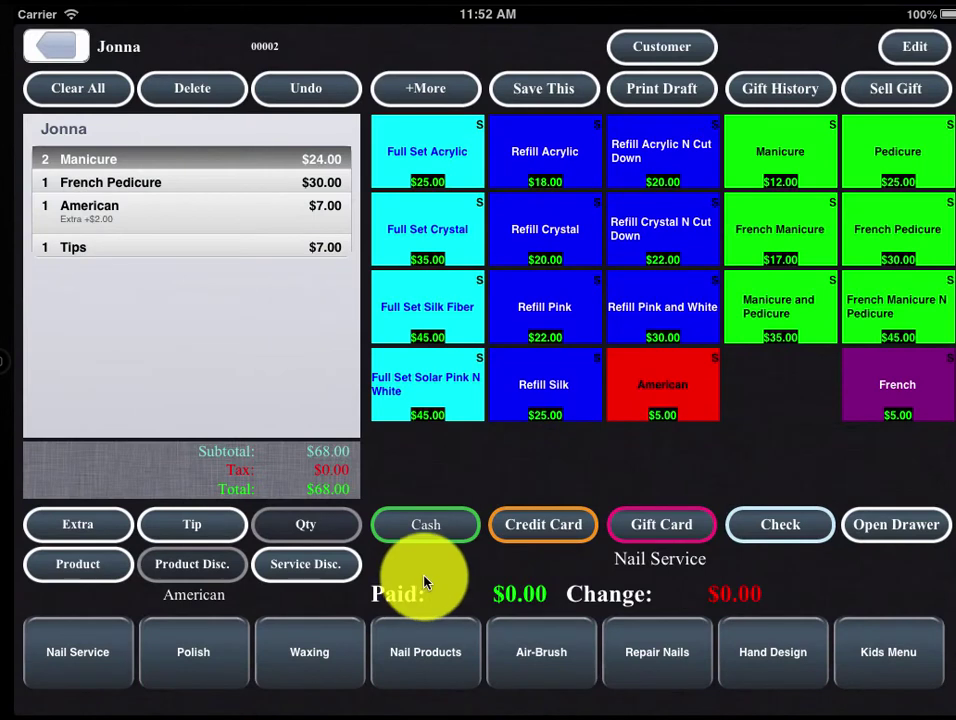
# Apply a $5.00 owner-and-technician service discount and pay the $63 total with $70 cash.
pyautogui.click(320, 576)
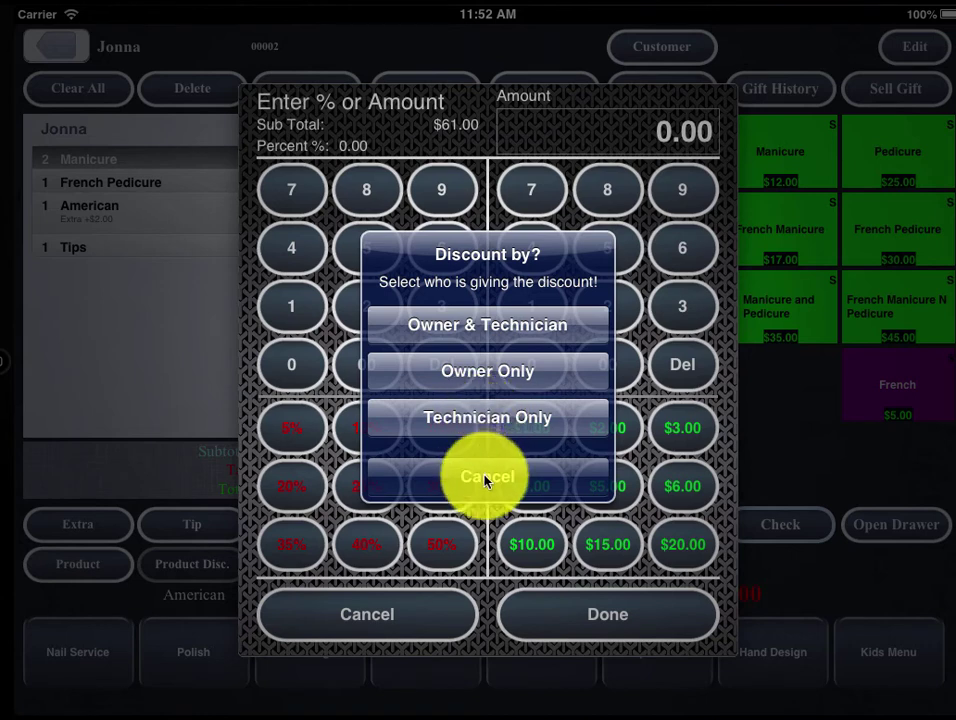
pyautogui.click(478, 335)
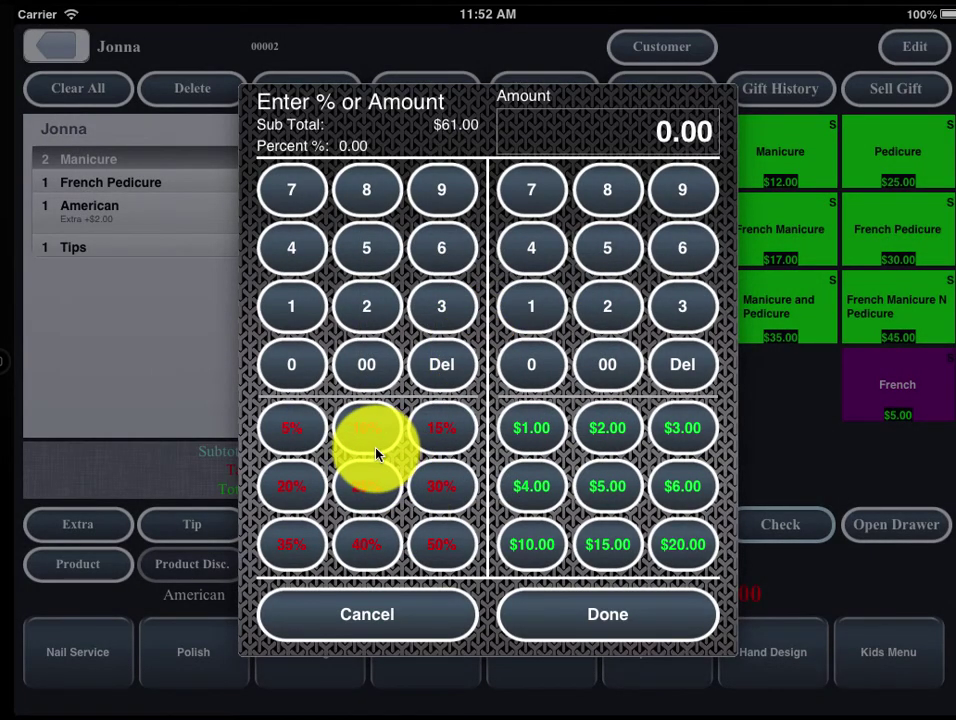
pyautogui.click(607, 490)
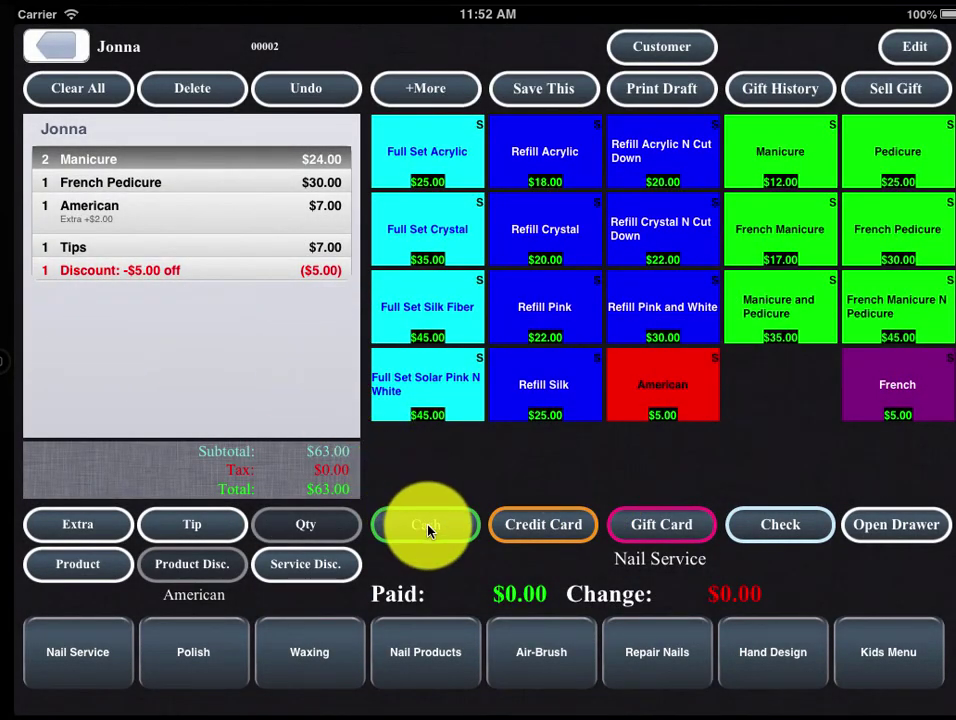
pyautogui.click(428, 528)
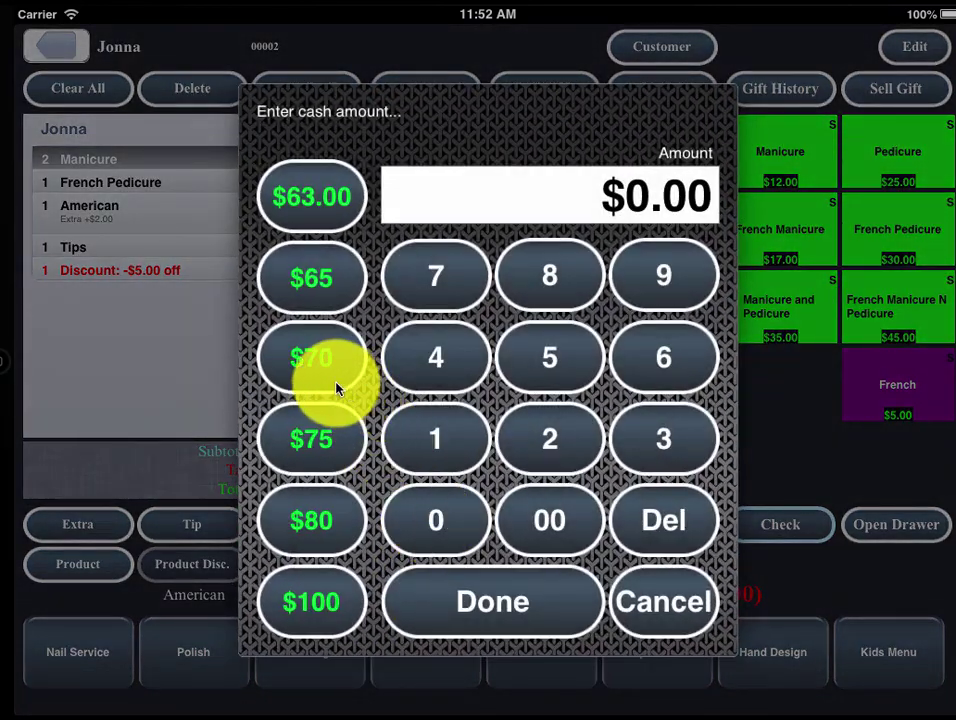
pyautogui.click(318, 378)
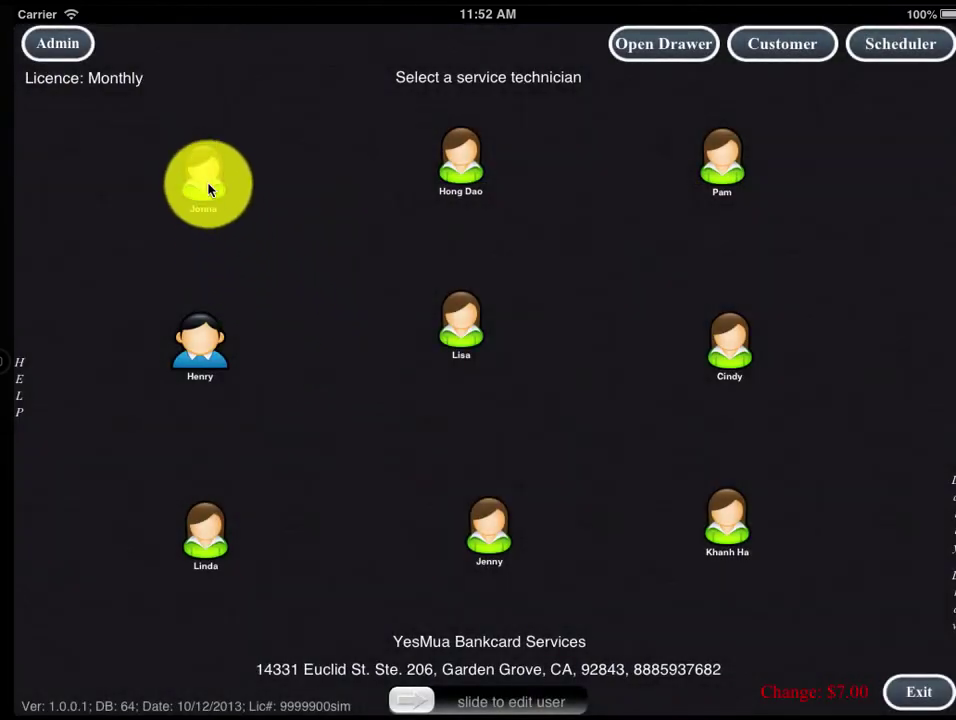
# Open Jonna's next ticket and sell gift card #4521 loaded with $45.00.
pyautogui.click(207, 185)
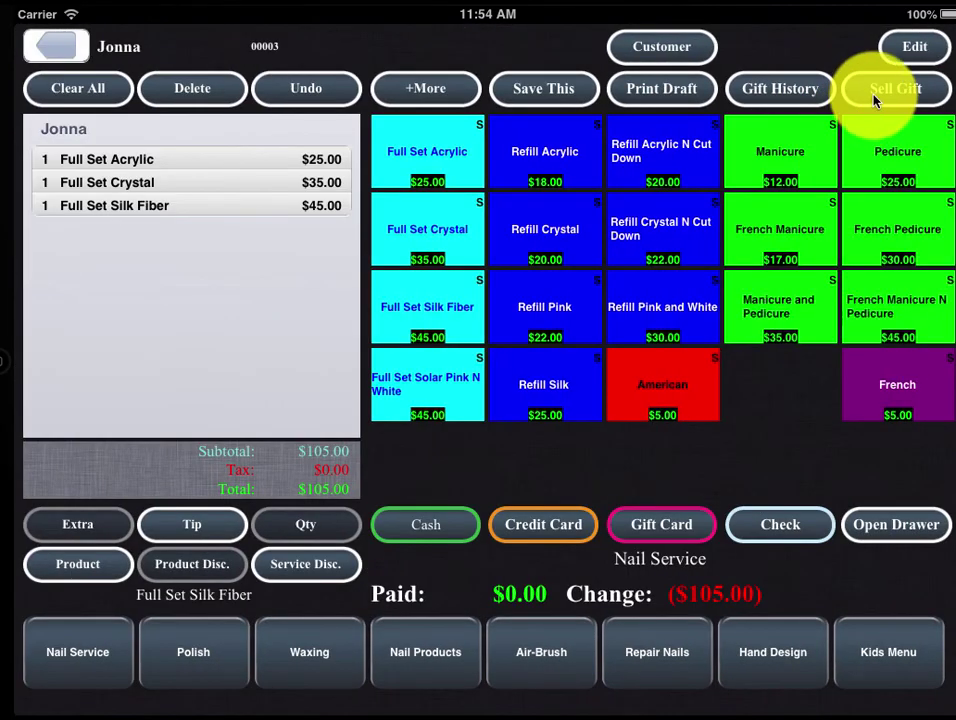
pyautogui.click(873, 98)
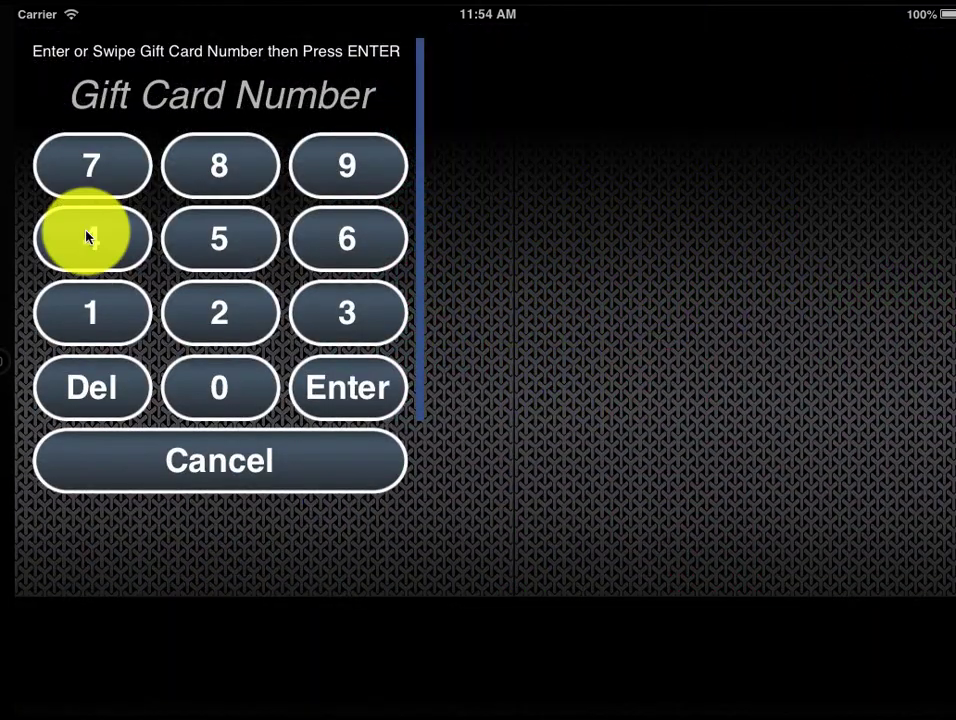
pyautogui.click(86, 236)
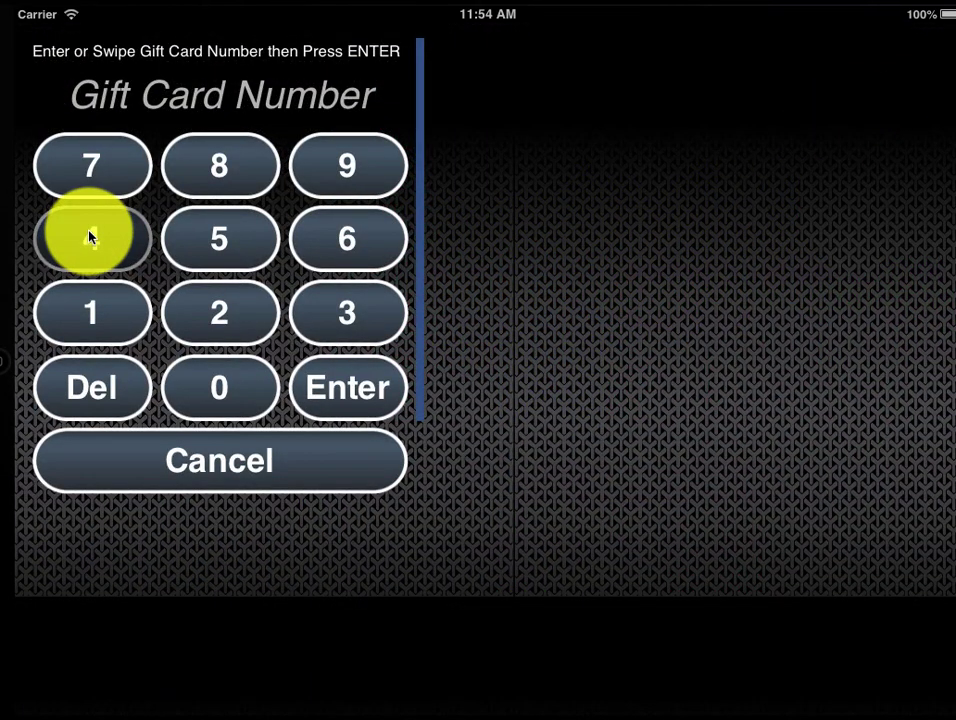
pyautogui.click(243, 236)
pyautogui.click(209, 294)
pyautogui.click(124, 313)
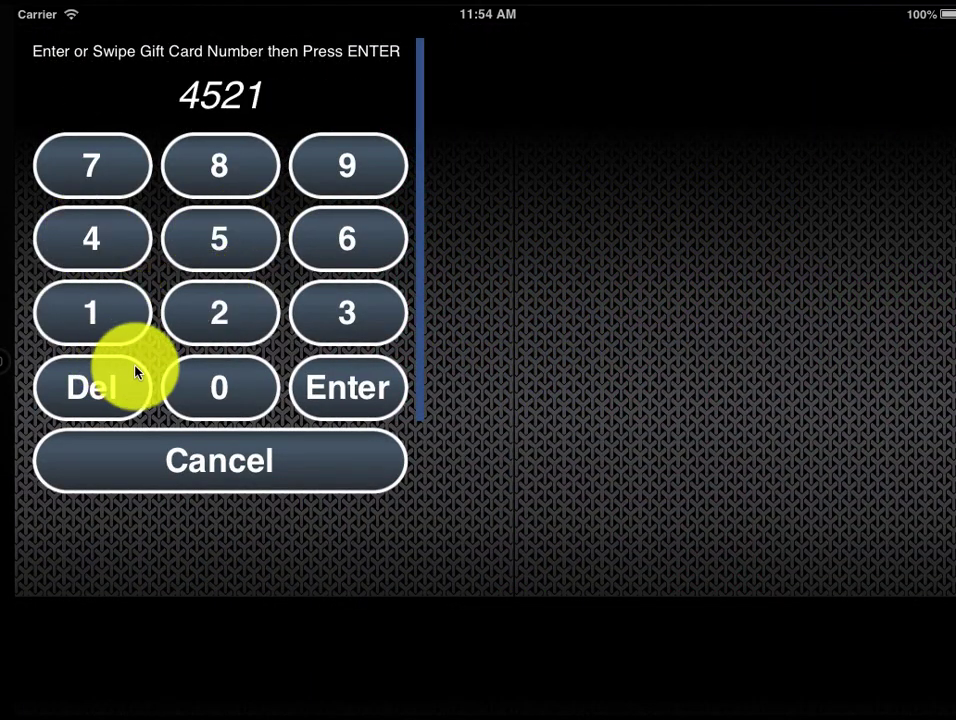
pyautogui.click(335, 388)
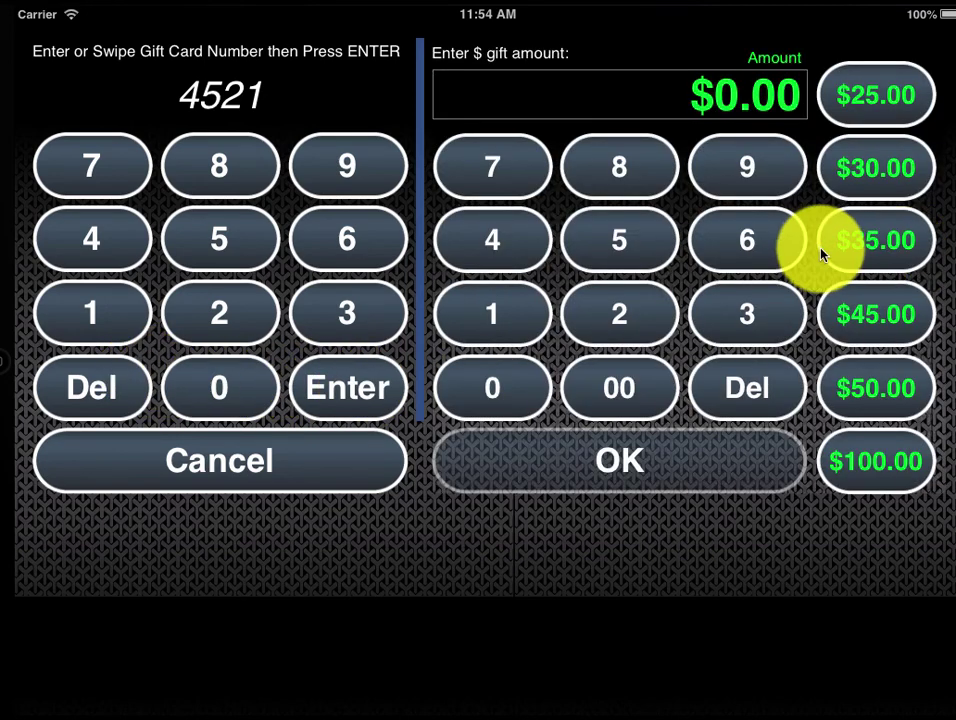
pyautogui.moveTo(811, 252); pyautogui.dragTo(880, 259)
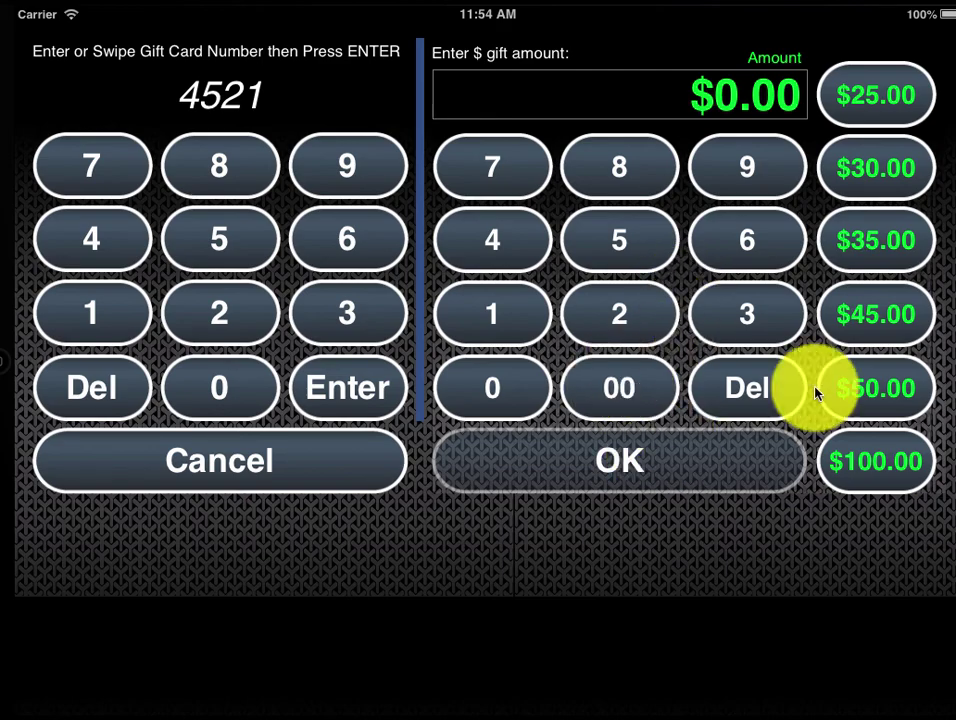
pyautogui.click(873, 333)
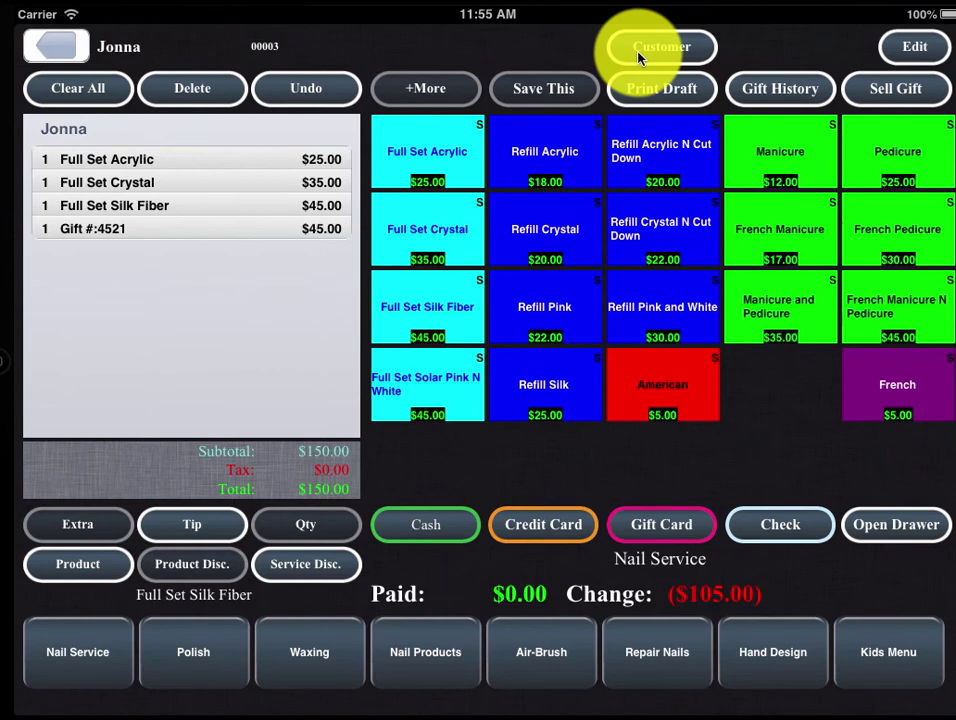
# Attach the customer found by searching 'Mer' to the ticket.
pyautogui.click(640, 50)
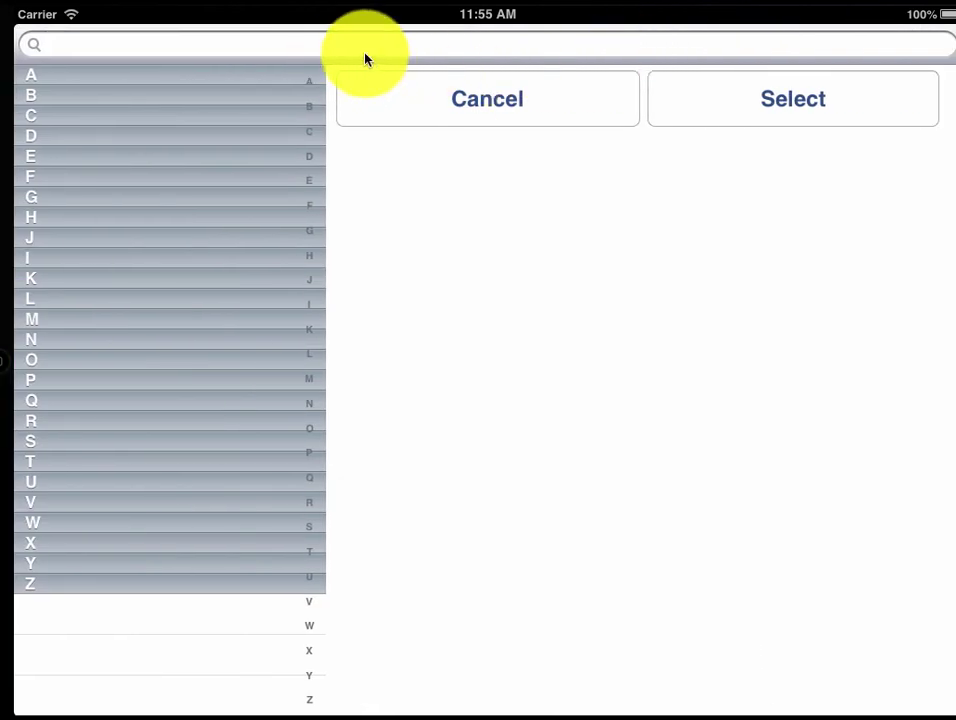
pyautogui.click(355, 52)
pyautogui.write('Mer')
pyautogui.click(267, 106)
pyautogui.click(795, 115)
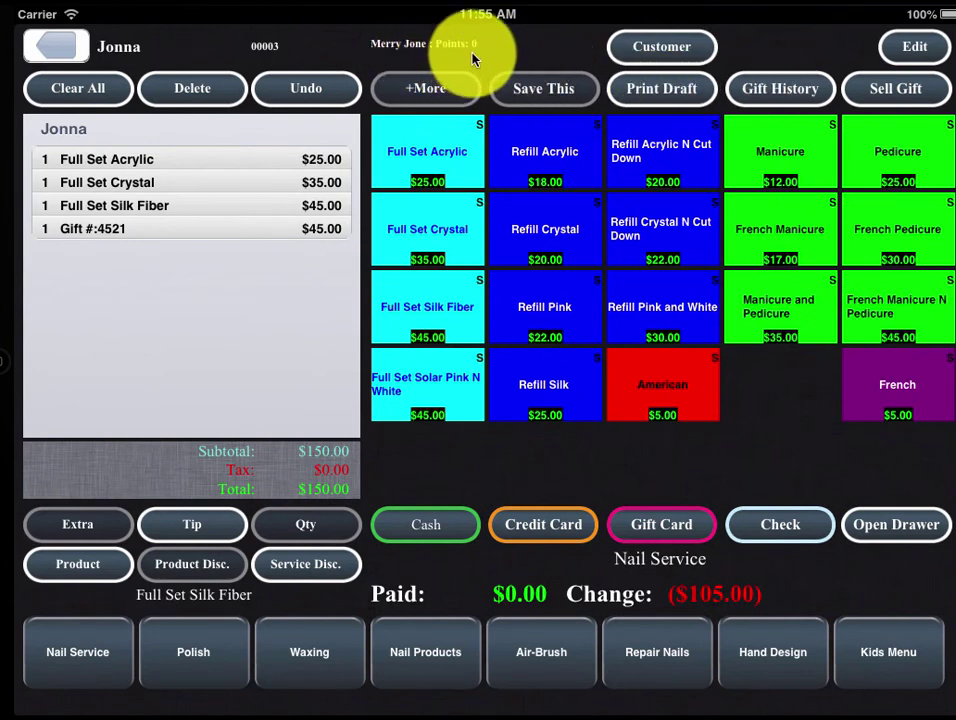
# Add Blue Polish with a 10% product discount and begin paying the $154.77 total in cash.
pyautogui.click(114, 570)
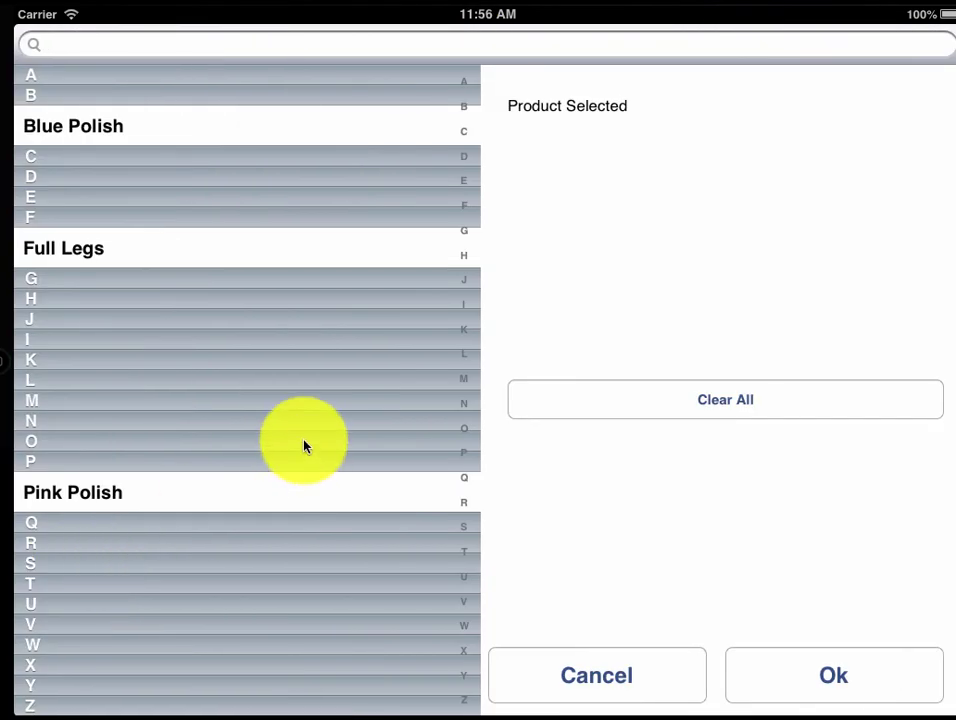
pyautogui.click(63, 130)
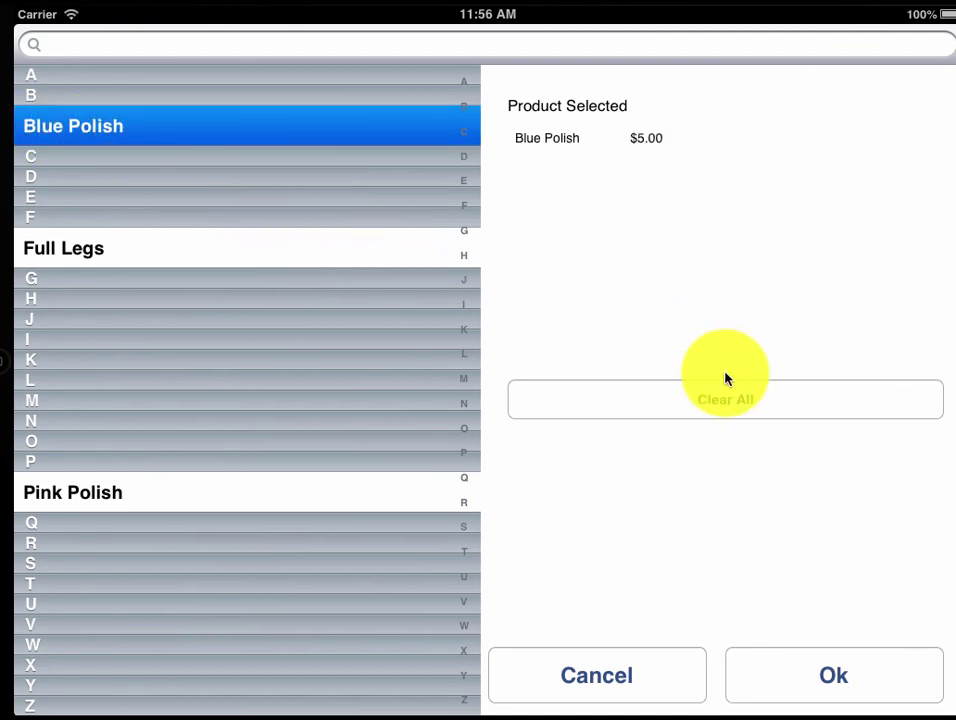
pyautogui.click(764, 672)
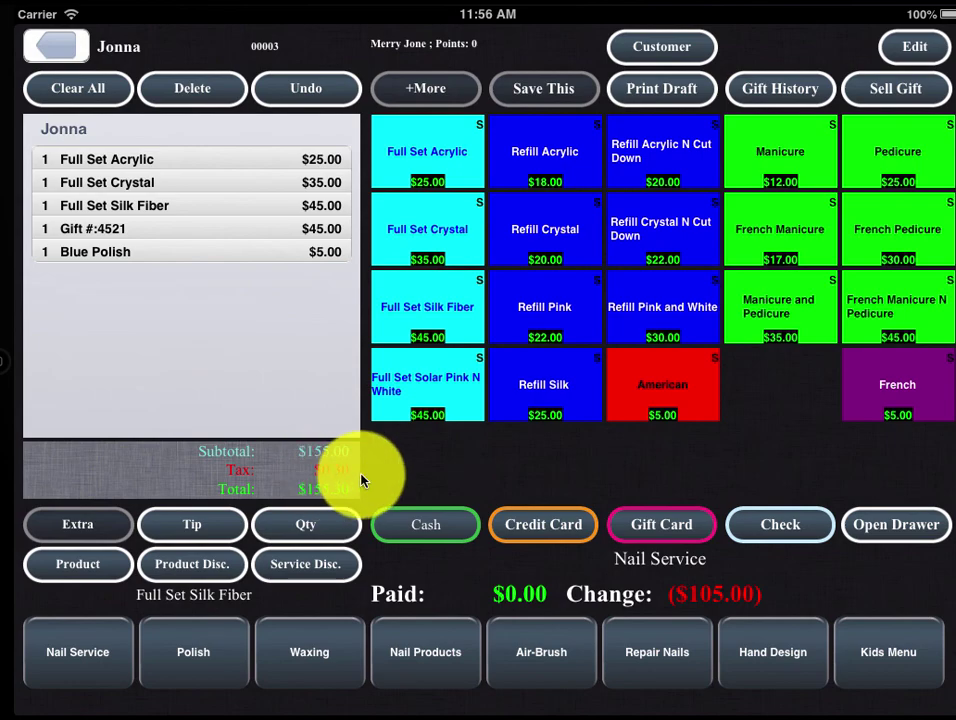
pyautogui.click(213, 566)
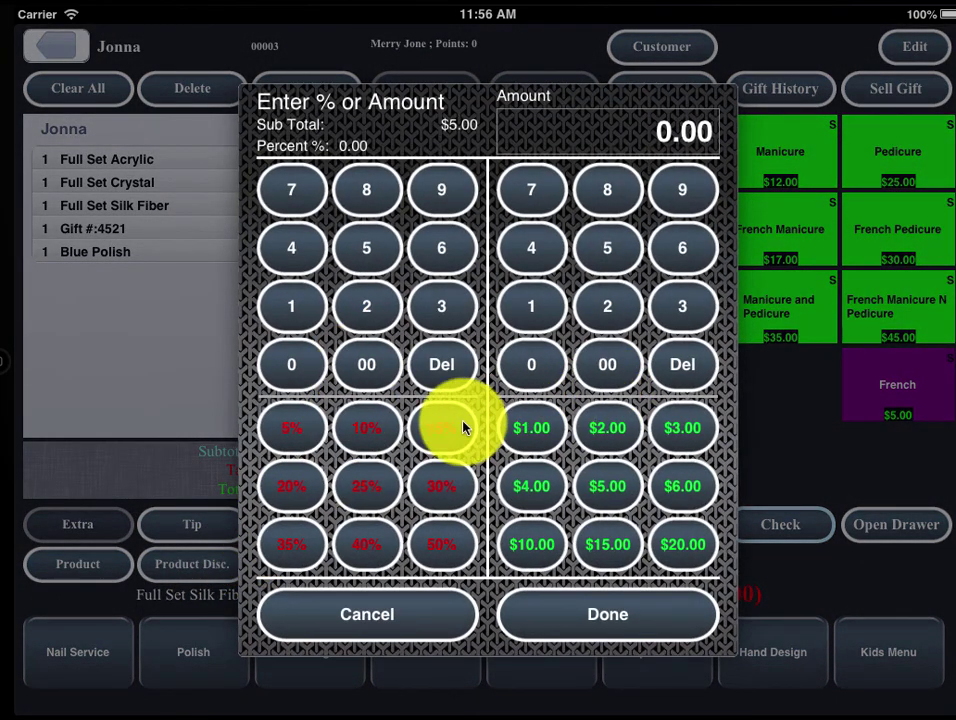
pyautogui.click(358, 436)
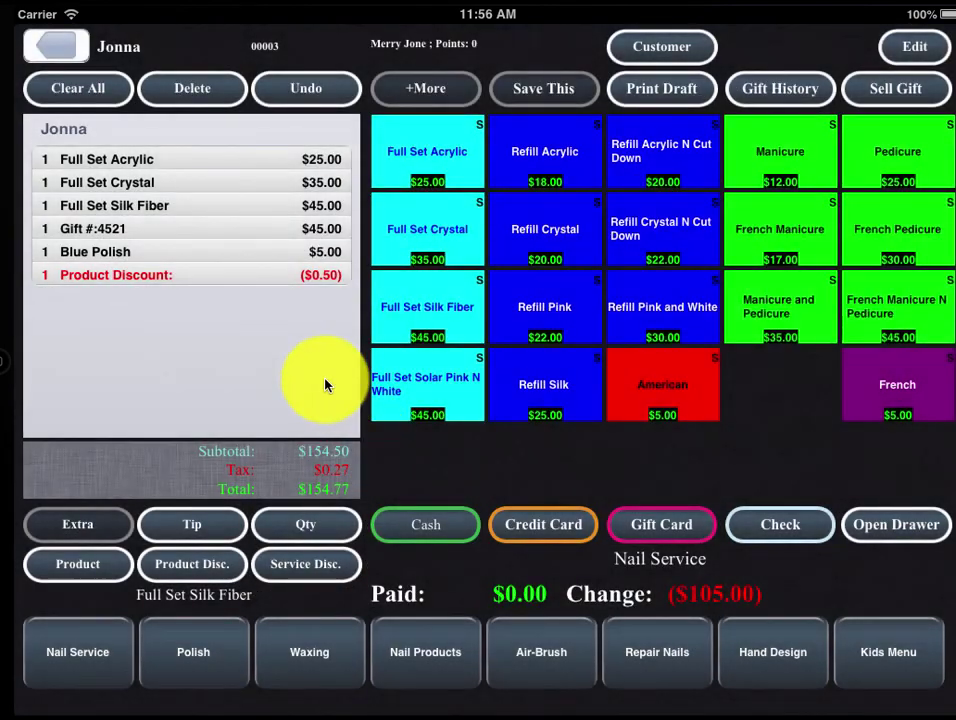
pyautogui.click(421, 524)
# Pay $155 cash on the $154.77 ticket for $0.23 change, then browse the help topics.
pyautogui.click(323, 300)
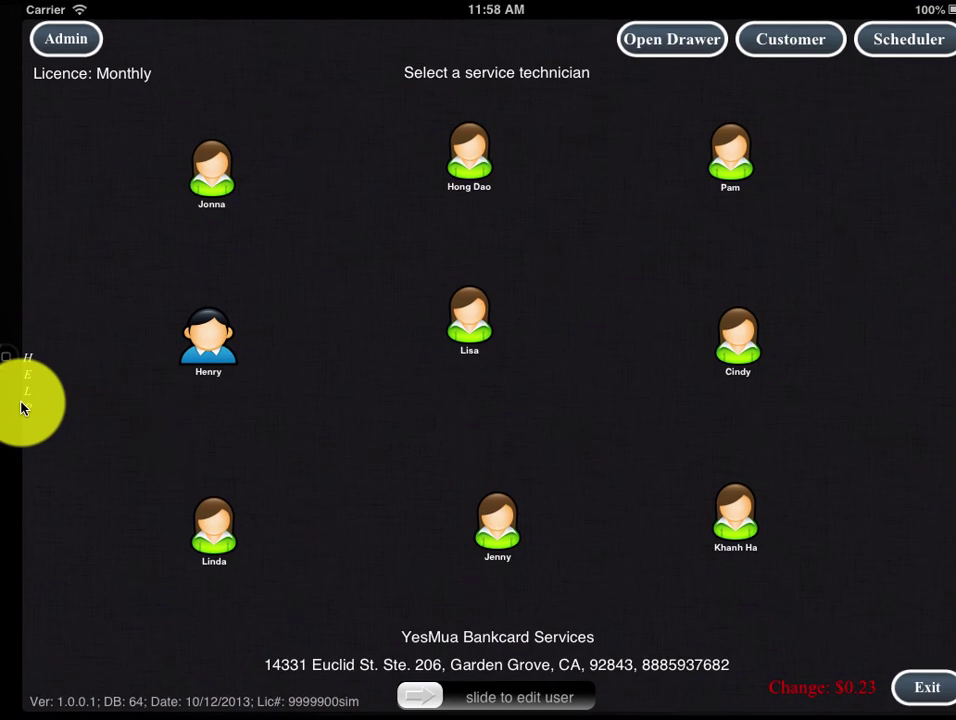
pyautogui.click(24, 404)
pyautogui.scroll(-2, 260, 488)
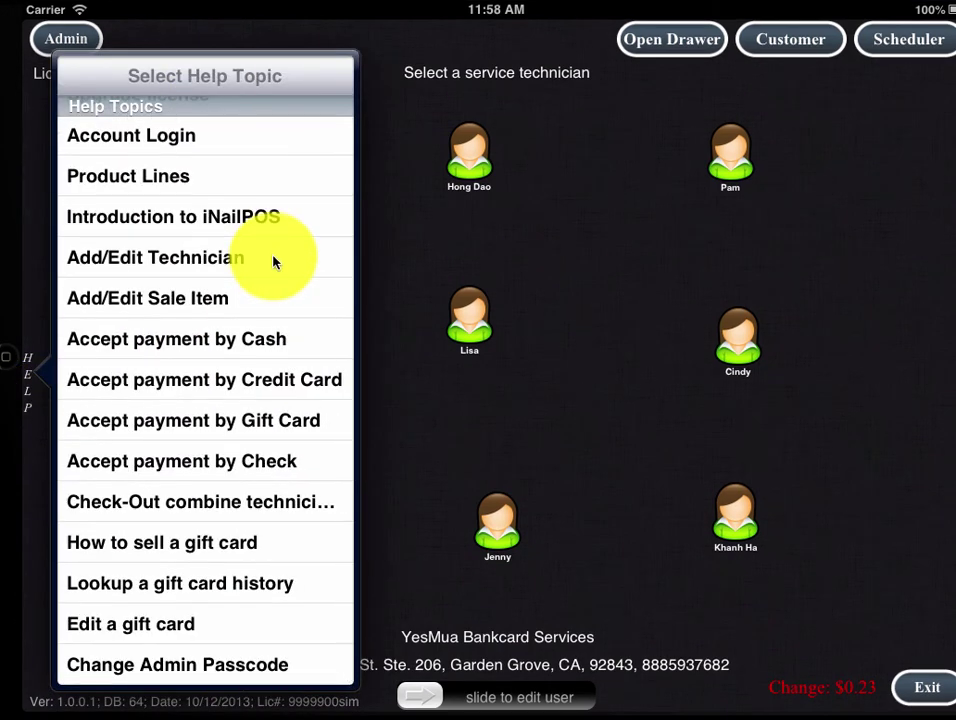